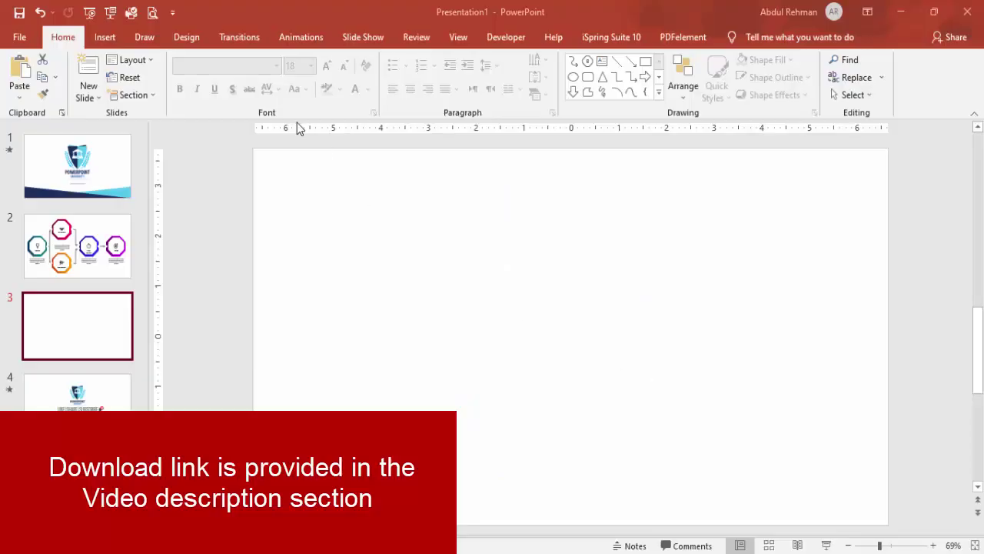
Draw an octagon and size it to 2.45" by 2.45"
left_click(104, 37)
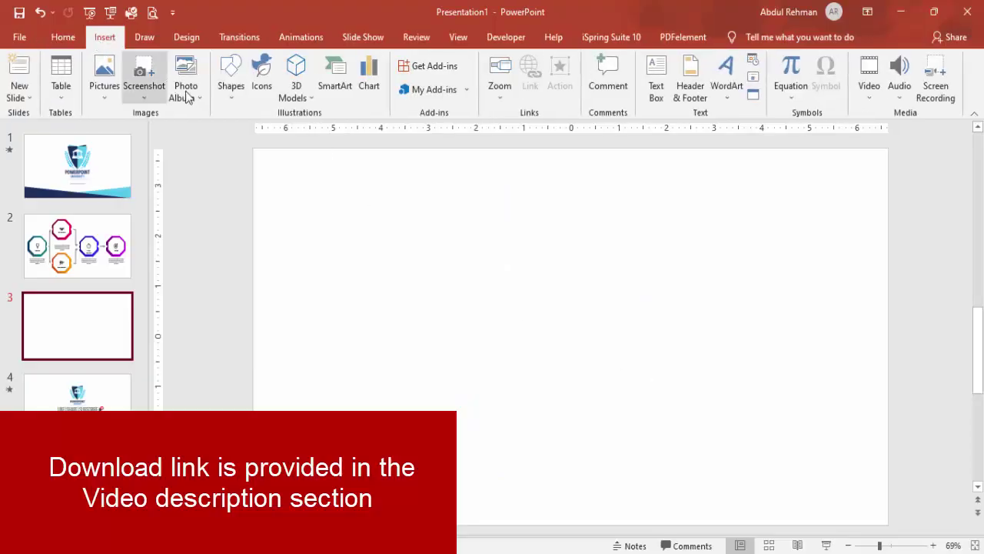
left_click(230, 85)
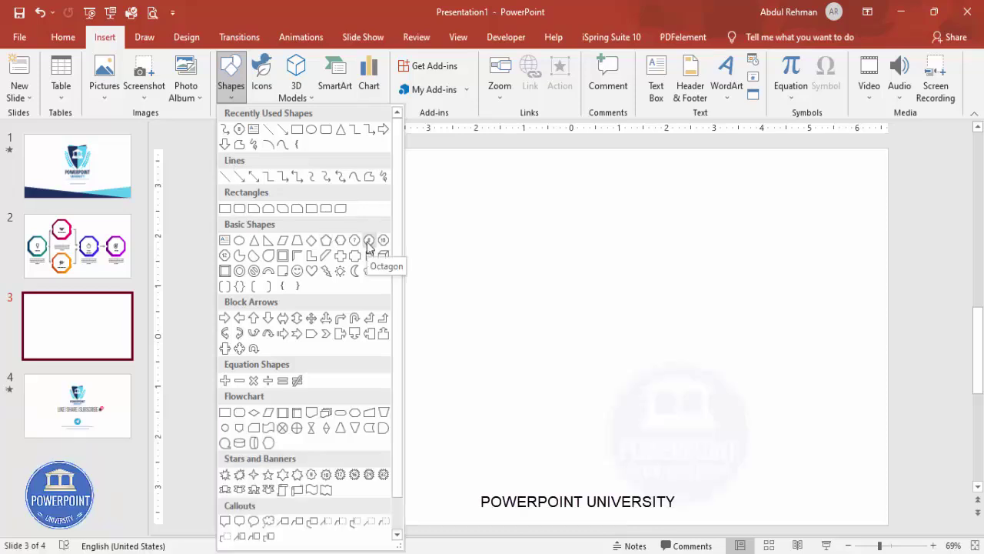
left_click(368, 240)
left_click_drag(315, 260, 419, 374)
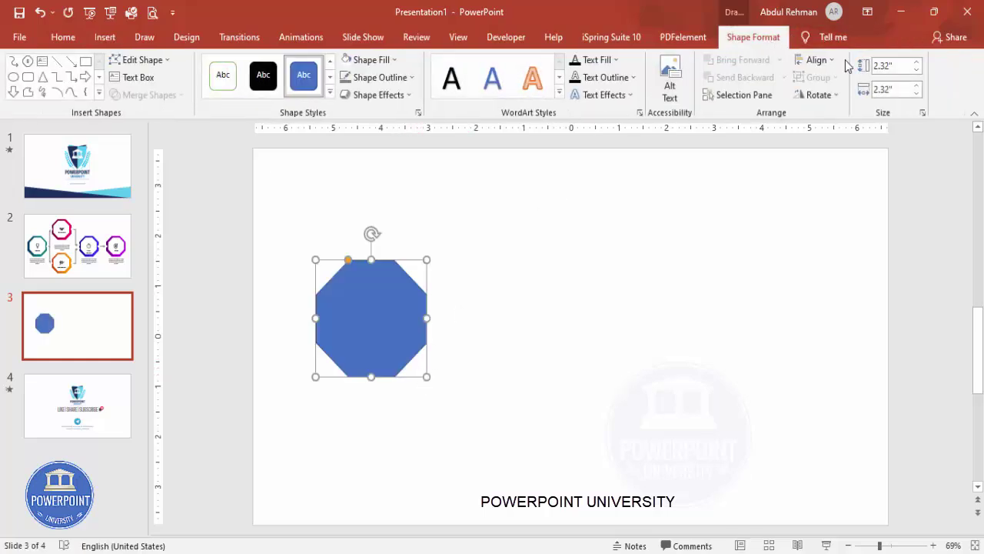
left_click(899, 66)
type("2.")
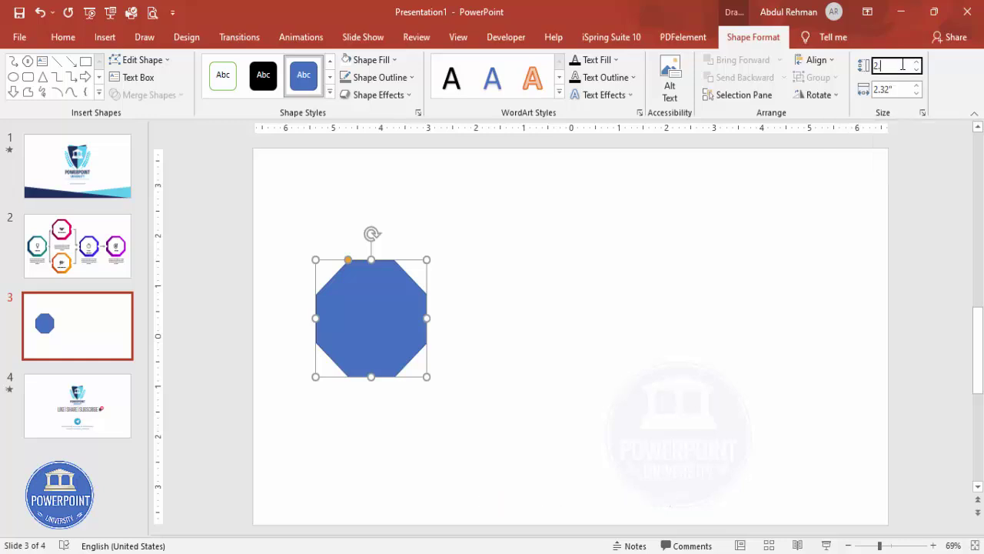
type("45")
left_click(903, 89)
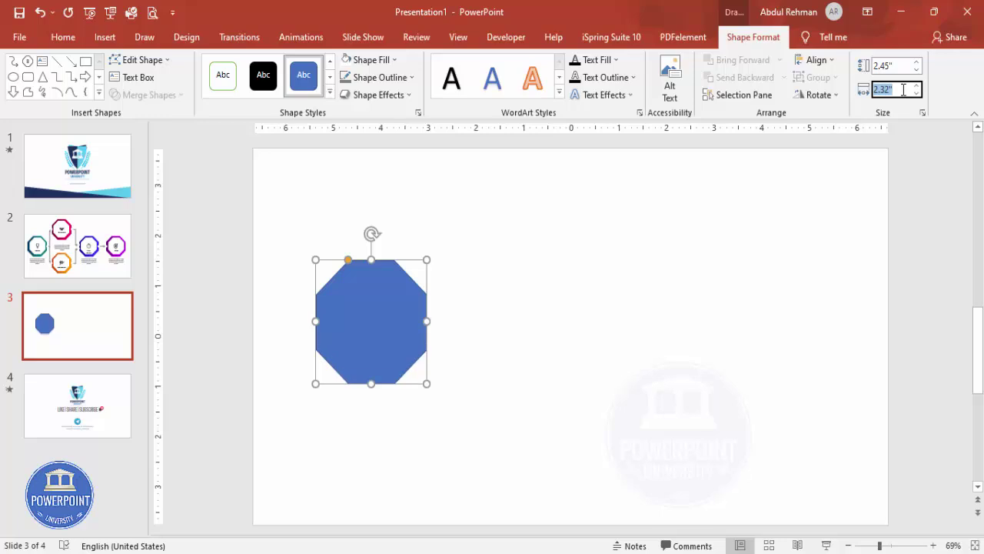
type("2.45")
key("Return")
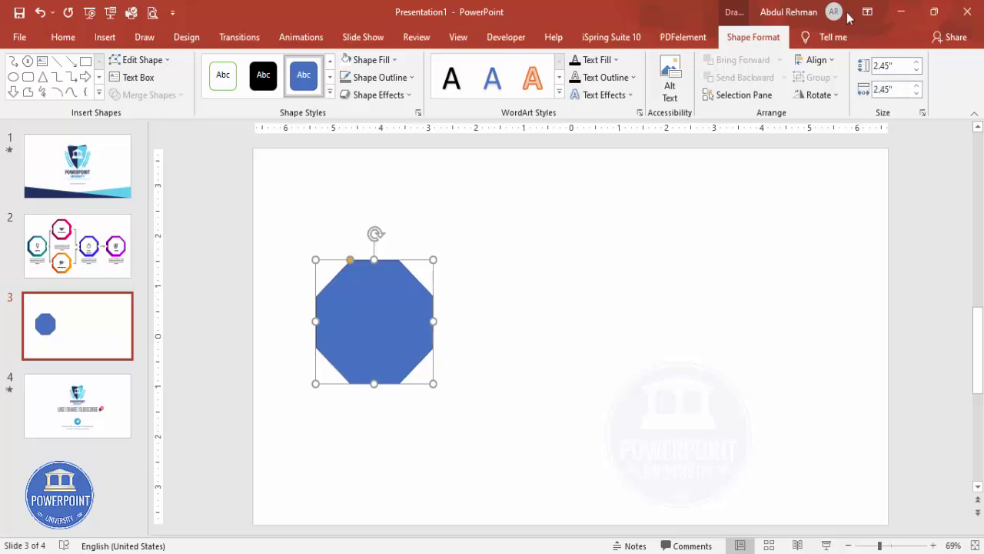
Remove the octagon's outline, move it left, and copy it to the upper right
left_click(403, 80)
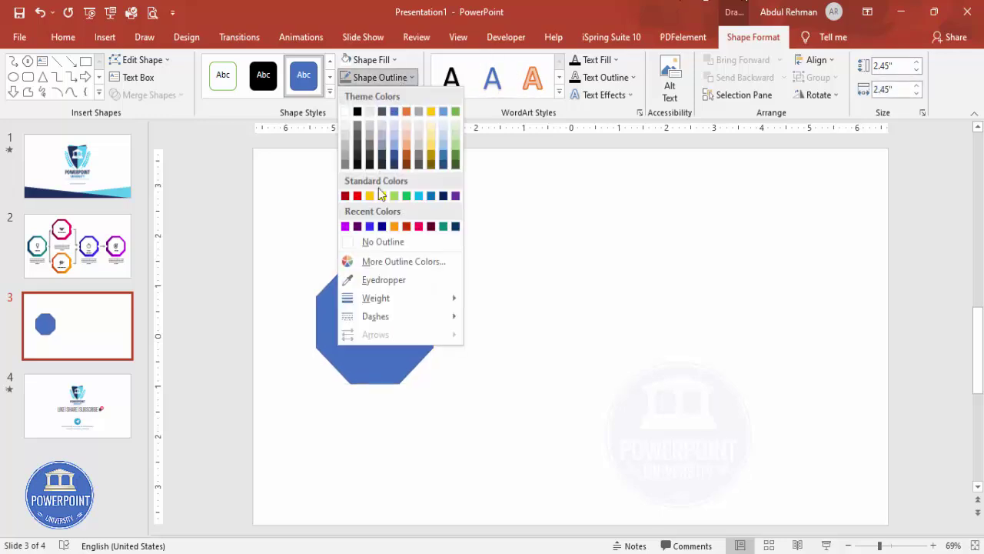
left_click(382, 238)
left_click_drag(378, 330, 338, 338)
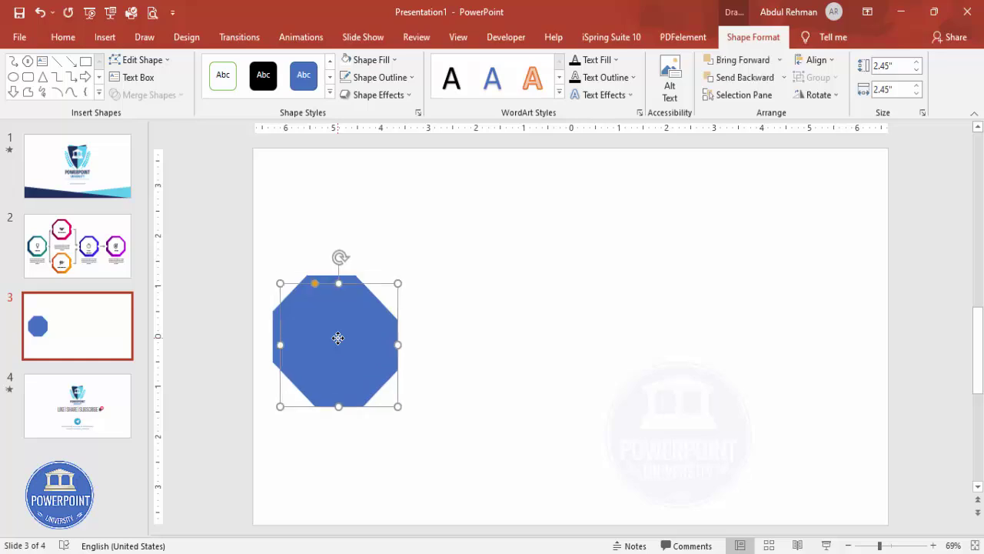
left_click_drag(338, 337, 463, 290)
Give the left octagon a gradient fill with a dark green first stop
left_click(330, 313)
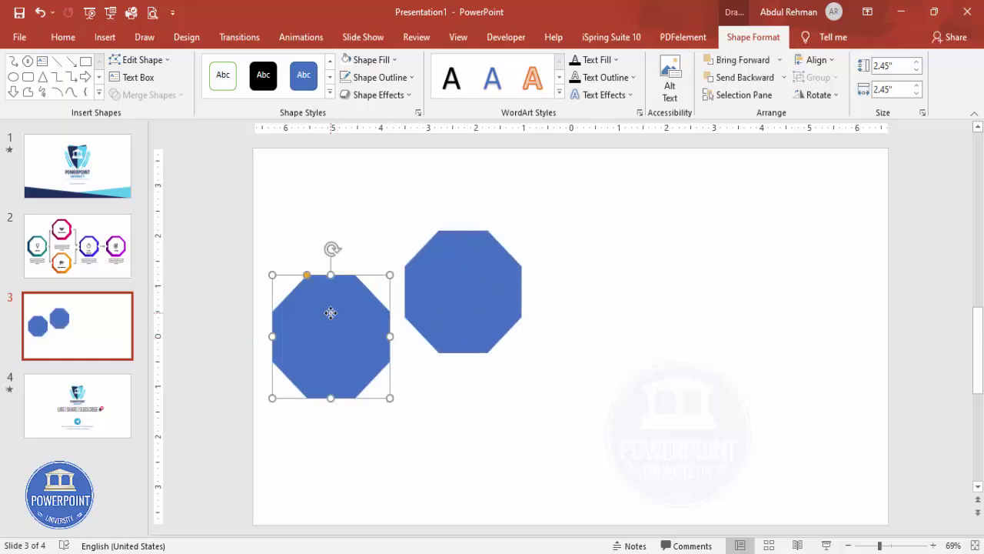
right_click(330, 313)
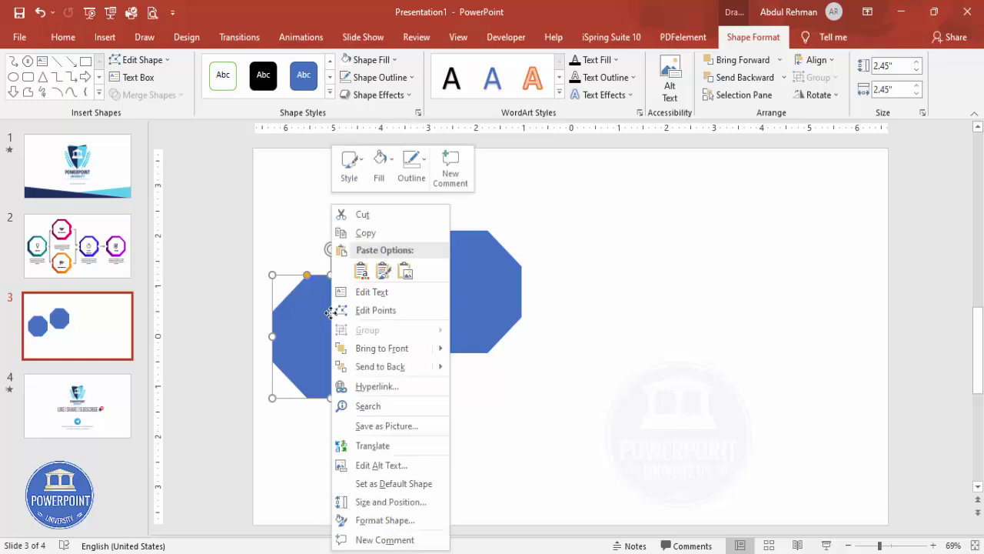
left_click(384, 520)
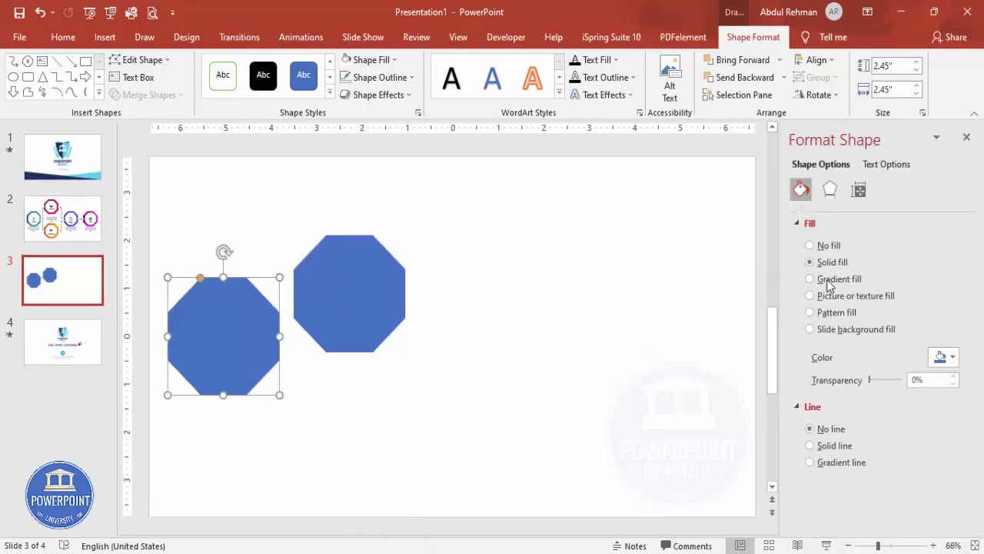
left_click(810, 279)
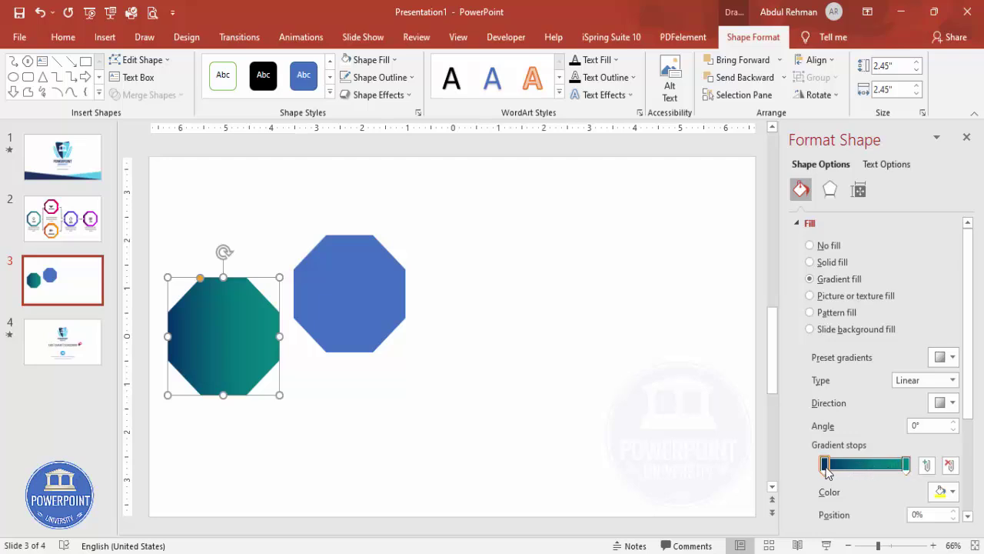
left_click(946, 491)
left_click(892, 459)
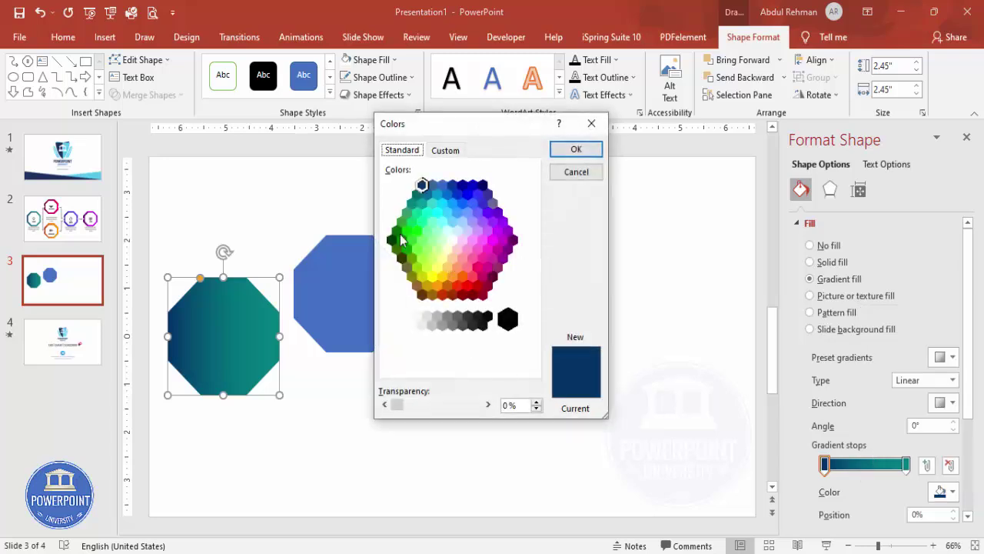
left_click(397, 239)
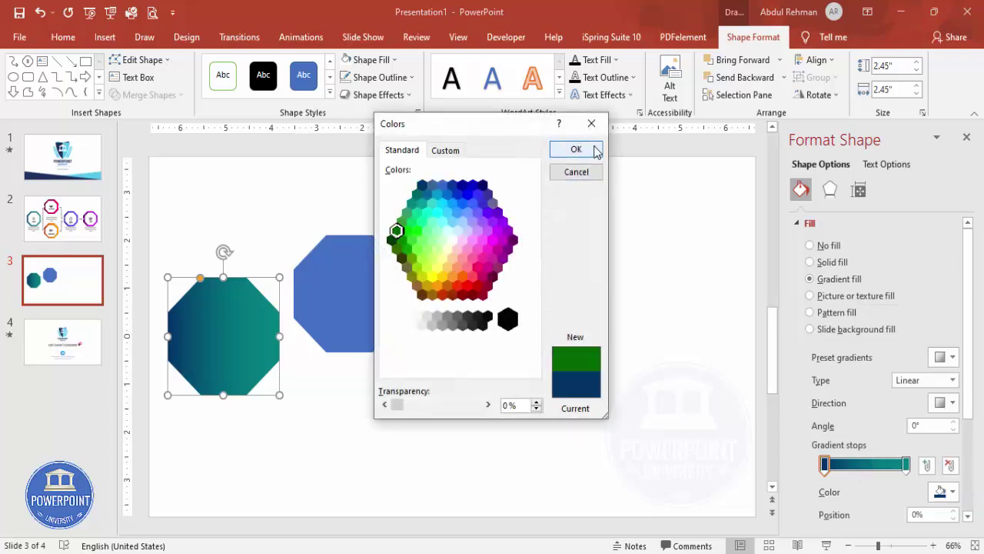
left_click(589, 150)
Set the right gradient stop to a lighter green
left_click(906, 464)
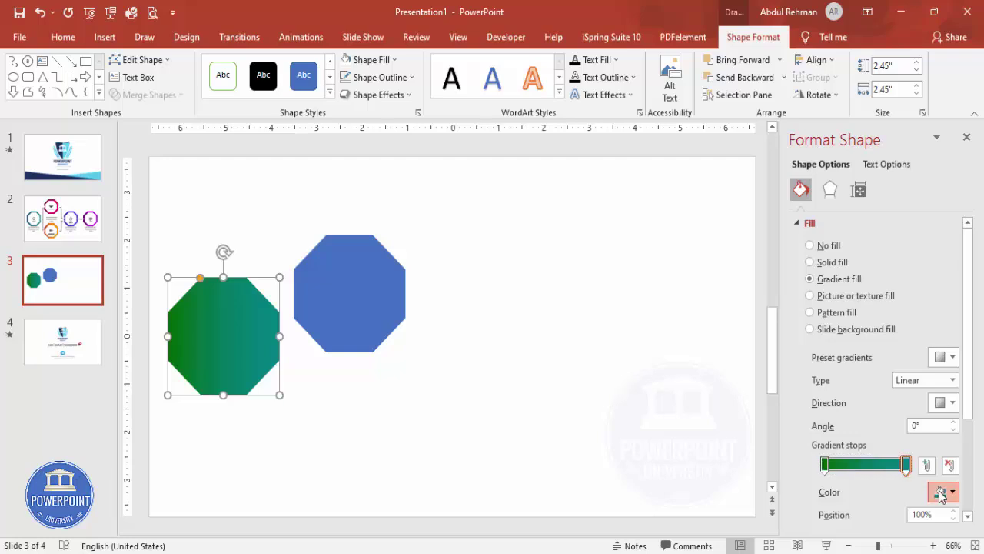
left_click(946, 491)
left_click(892, 459)
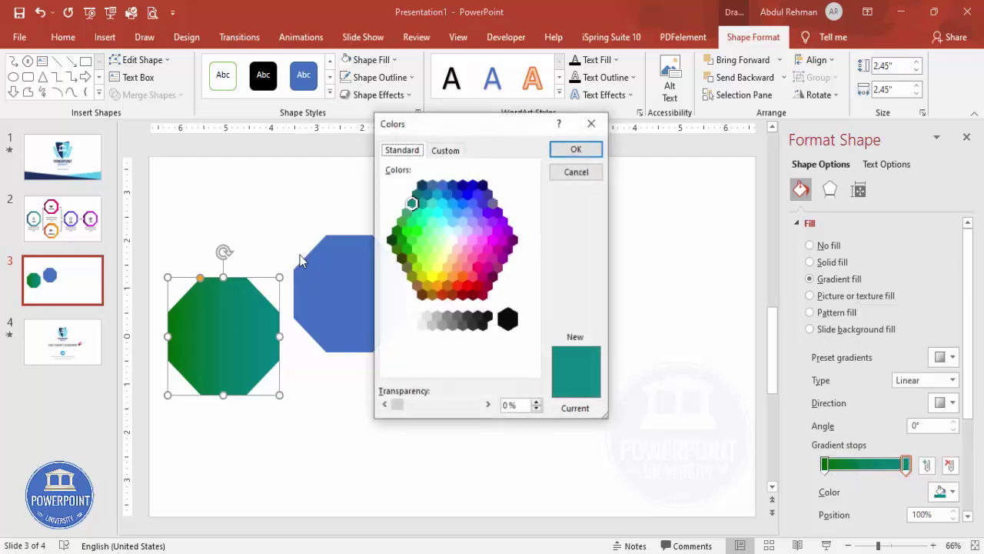
left_click(410, 221)
left_click(575, 150)
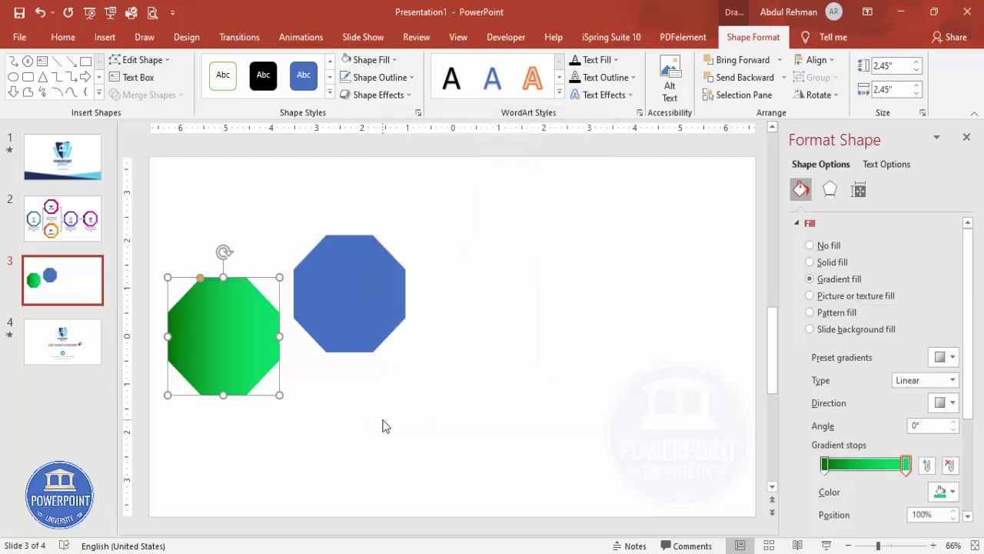
left_click(346, 293)
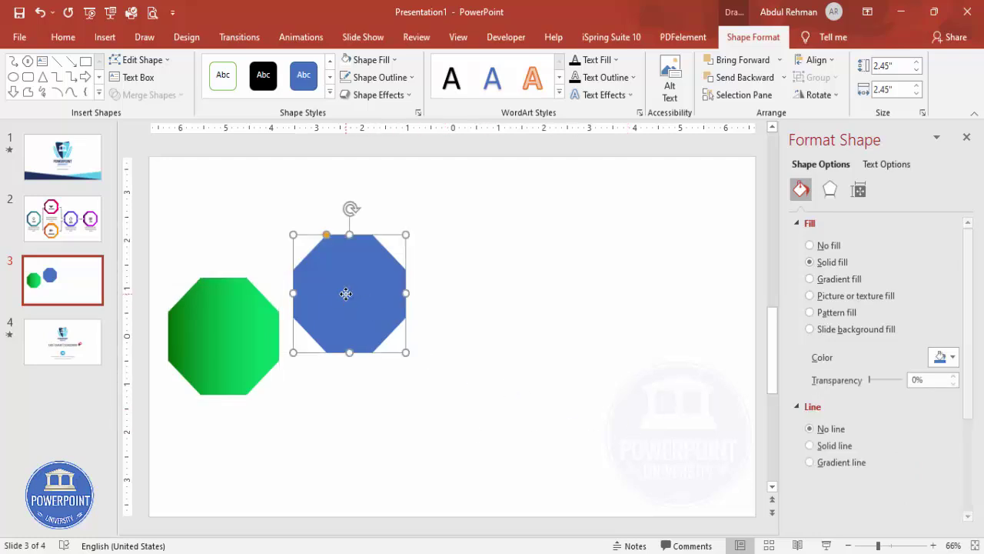
Place the blue octagon over the green one, fill it white, shrink it to 1.95" and centre it
left_click_drag(366, 287, 289, 331)
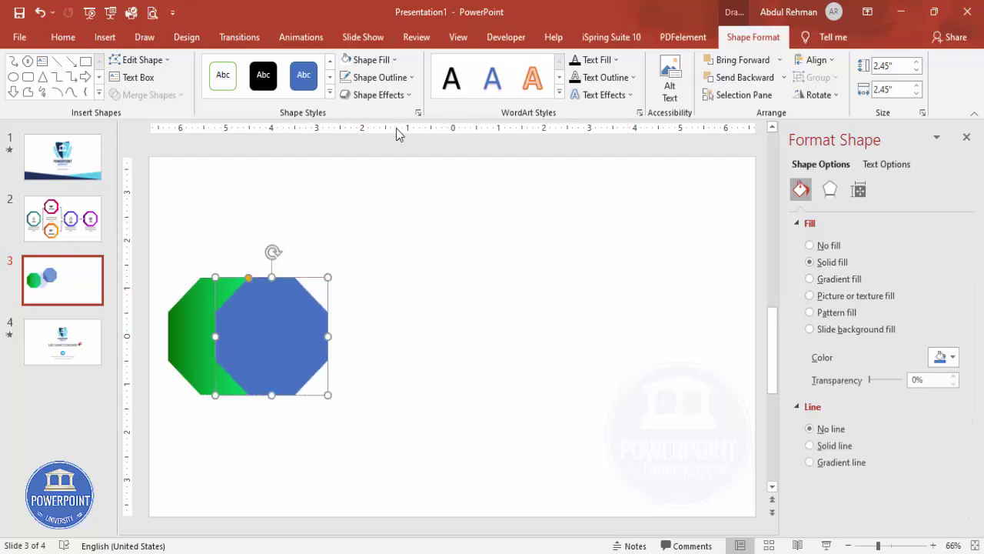
left_click(358, 59)
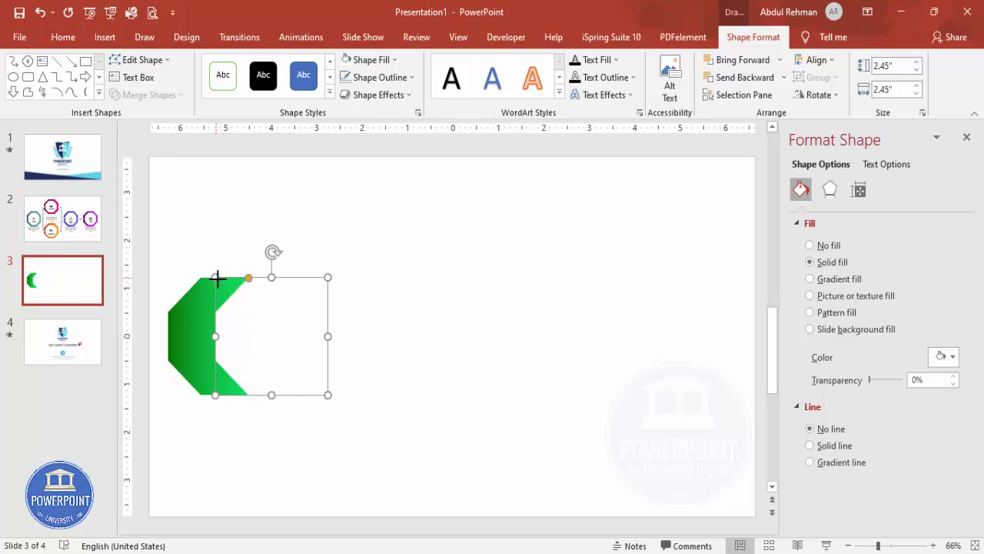
left_click_drag(217, 278, 239, 301)
left_click_drag(290, 328, 238, 316)
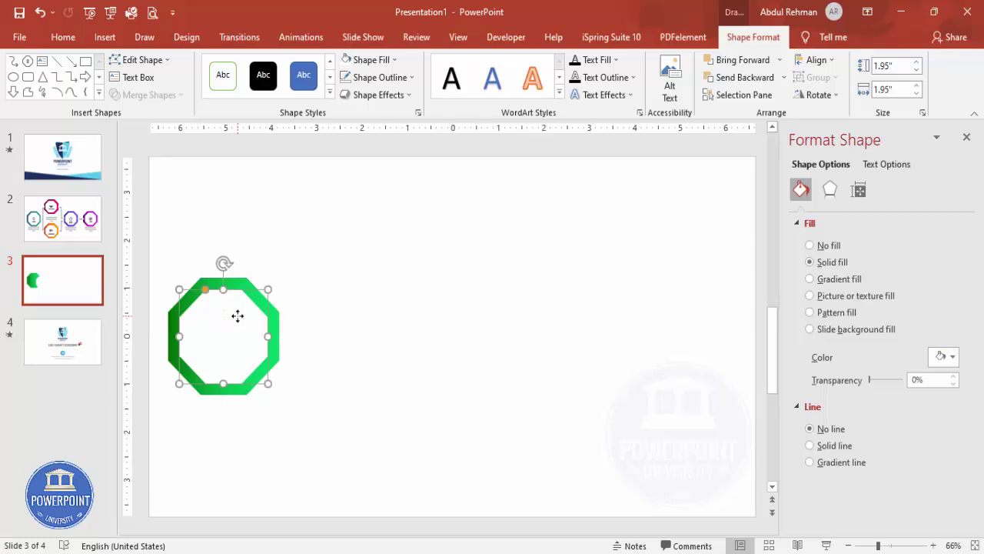
left_click(361, 352)
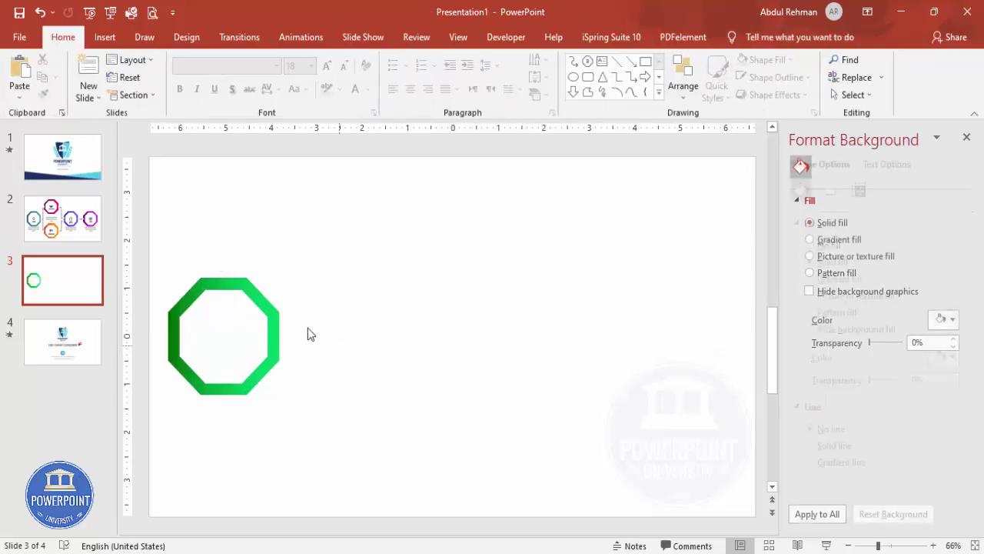
Draw a small circle beside the green ring
left_click(106, 40)
left_click(222, 103)
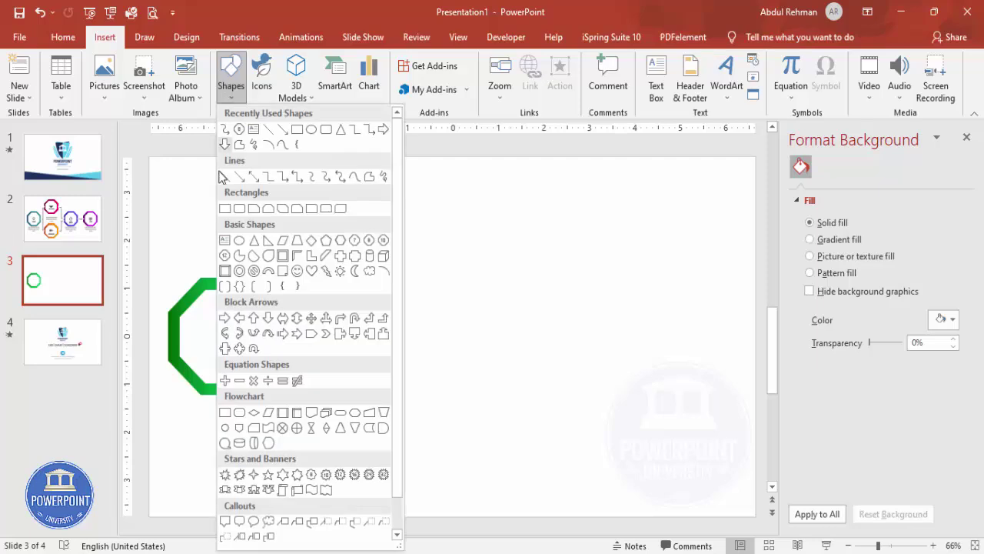
left_click(229, 244)
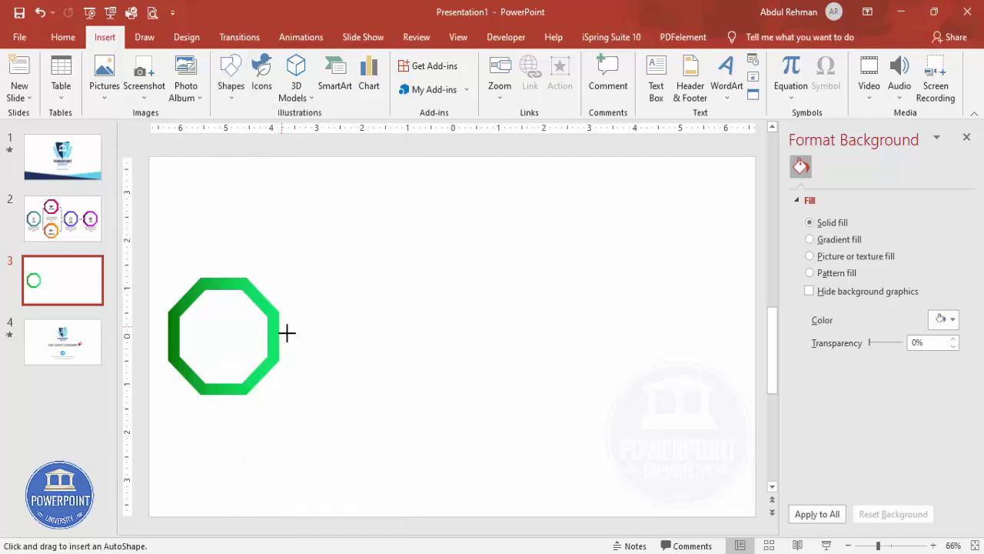
left_click_drag(286, 332, 292, 341)
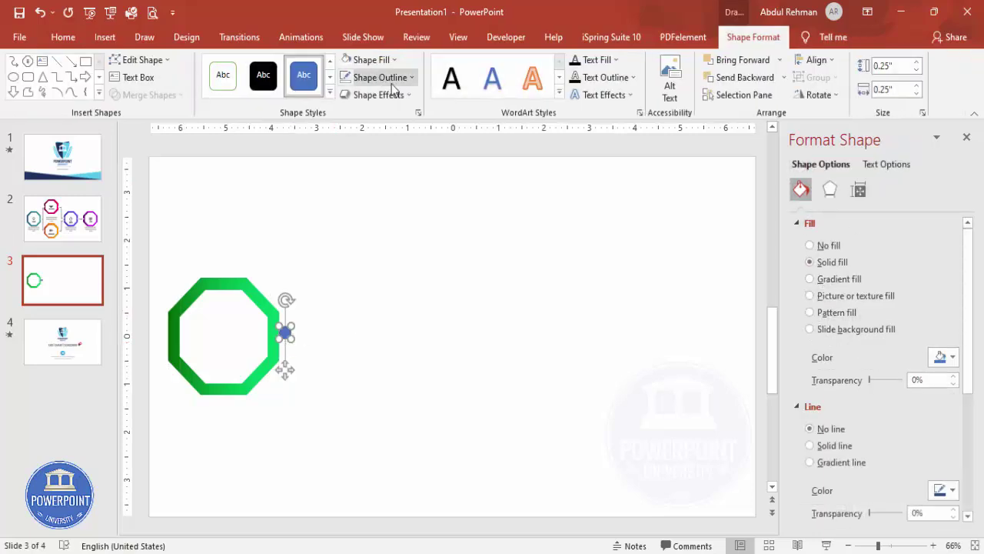
Make the circle white with no outline, set it on the ring's right edge, and select both
left_click(392, 77)
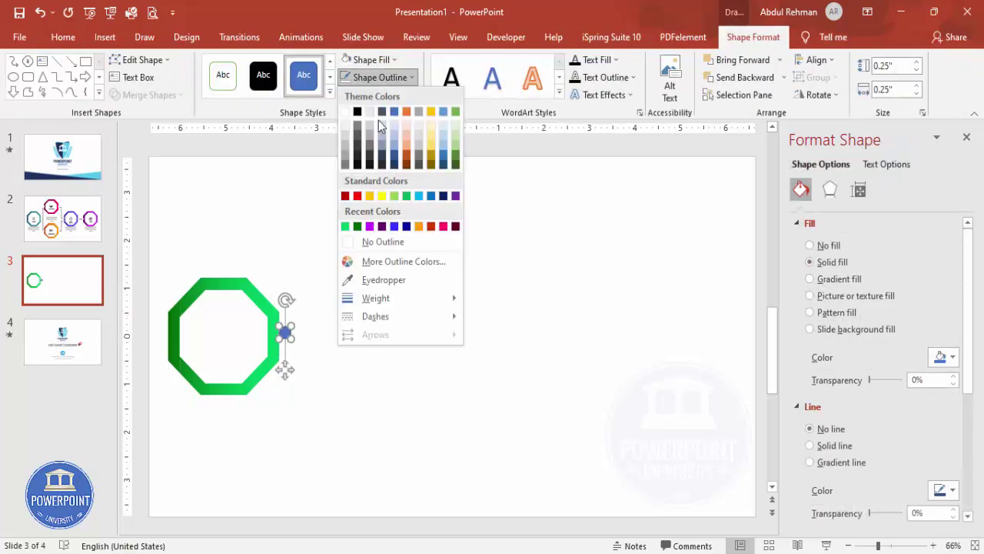
left_click(369, 242)
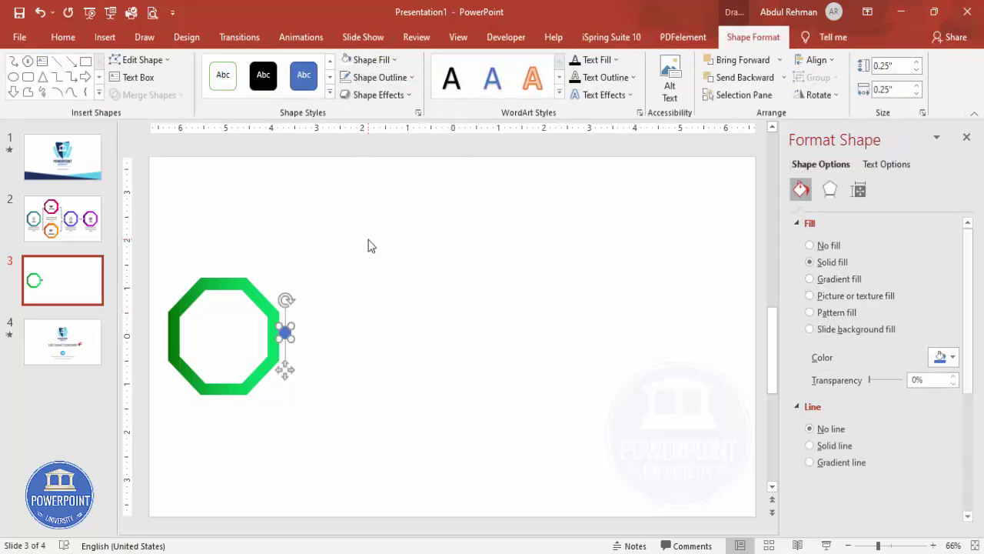
left_click(343, 61)
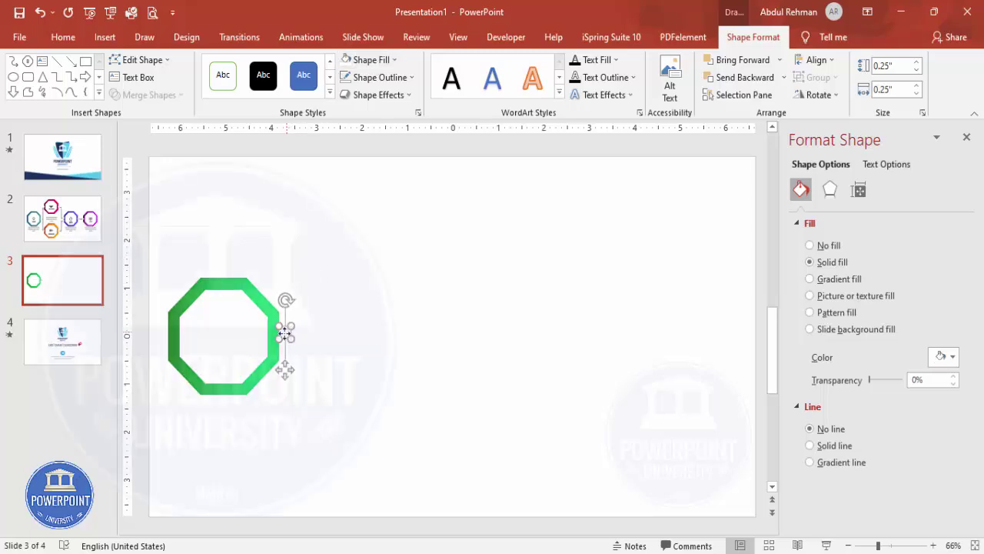
left_click_drag(284, 332, 281, 335)
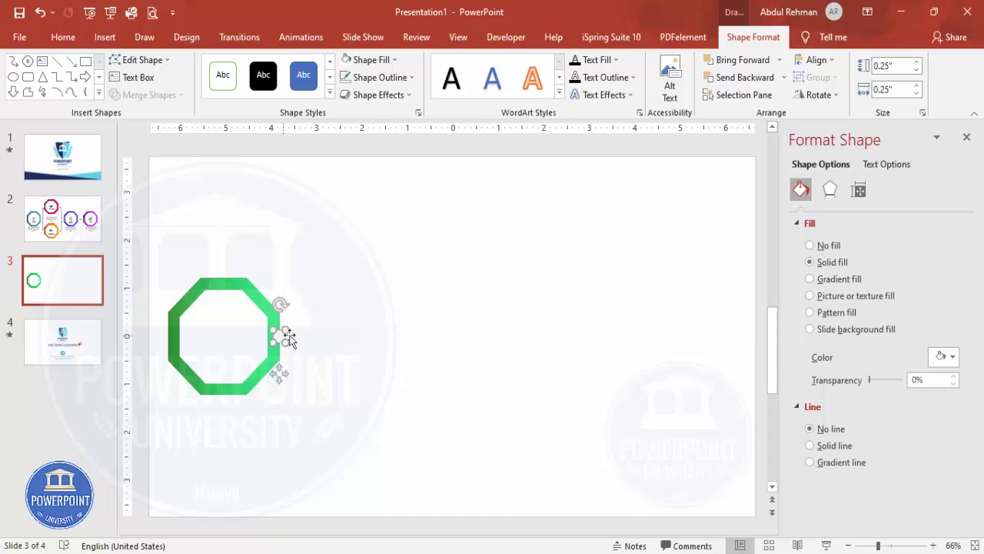
left_click(346, 333)
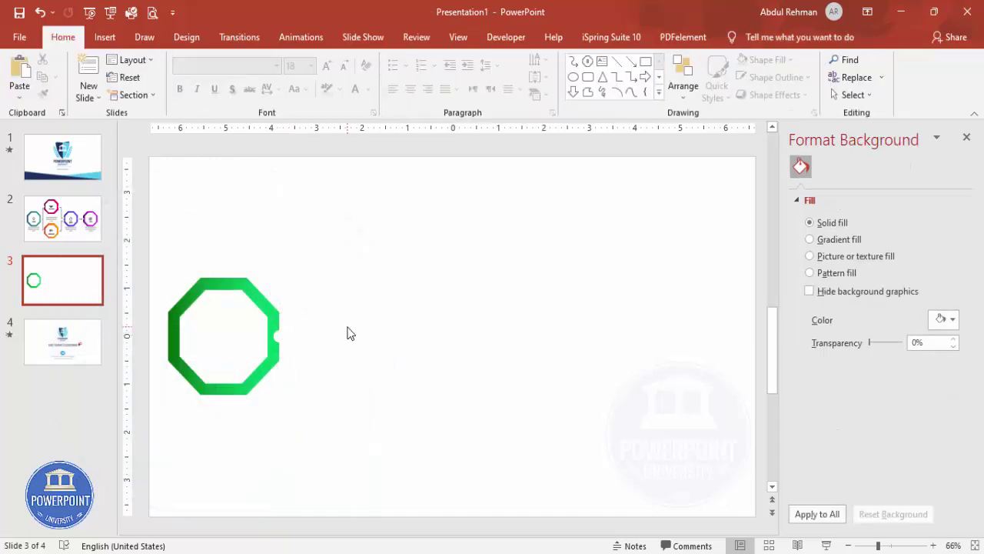
left_click_drag(348, 212, 147, 455)
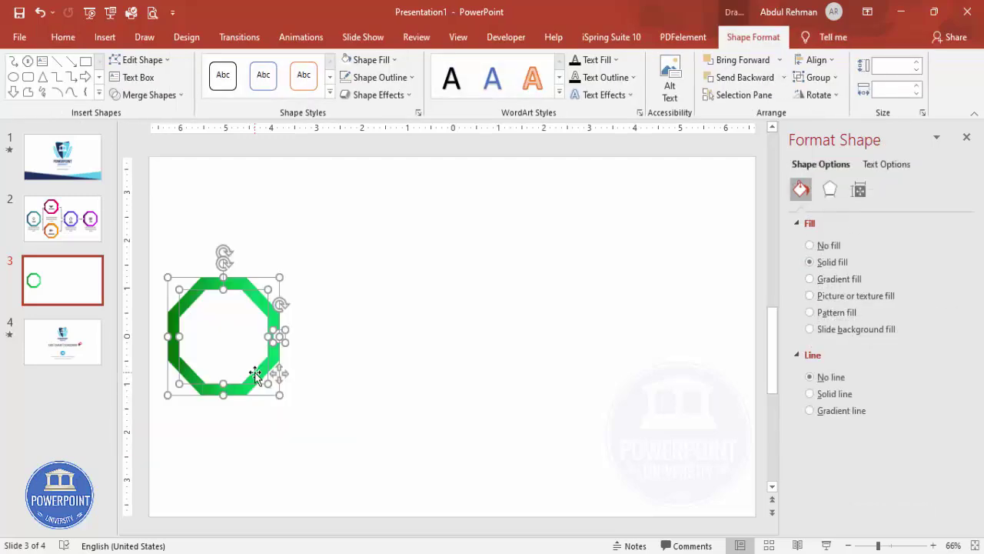
Group the ring with its notch circle and make copies below and to the right
key("ctrl+g")
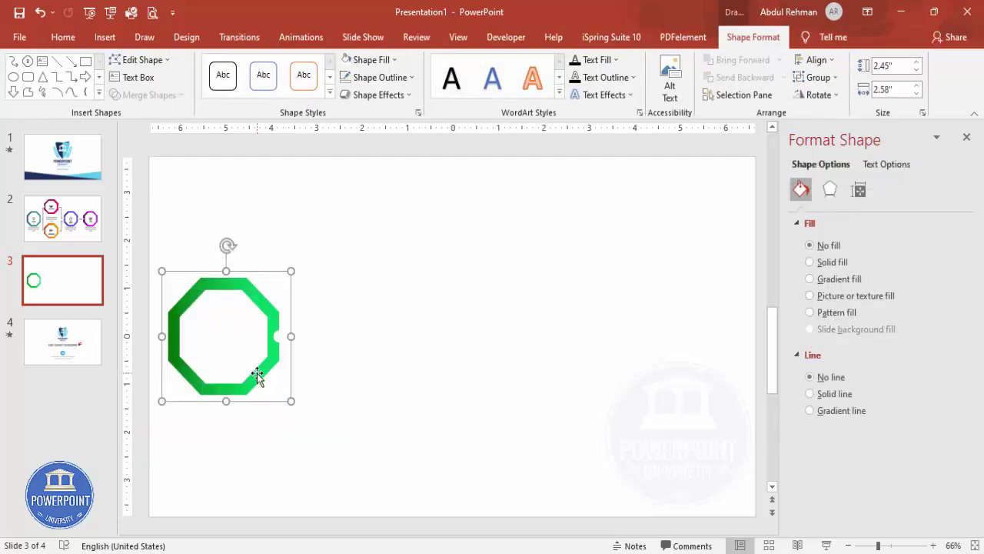
left_click_drag(276, 290, 413, 409)
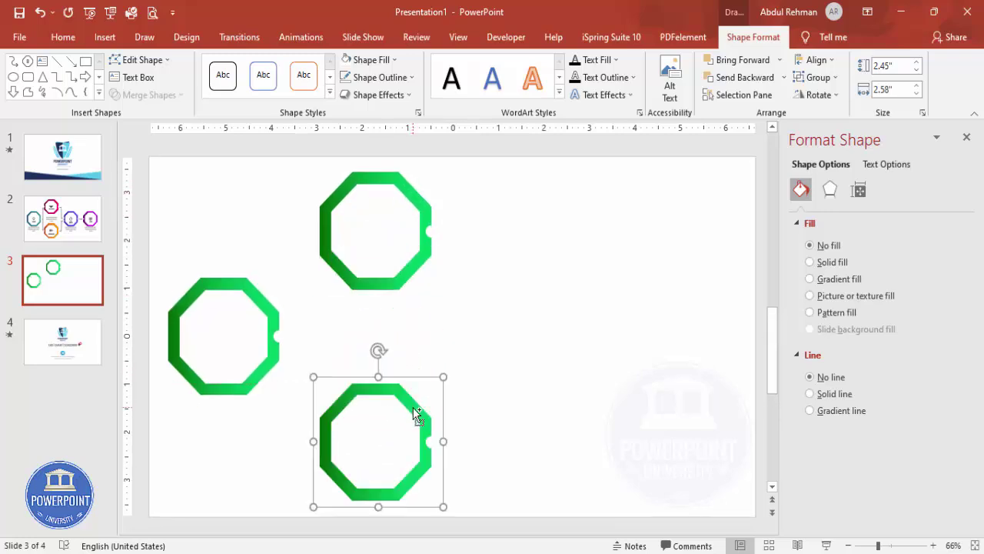
left_click(247, 282)
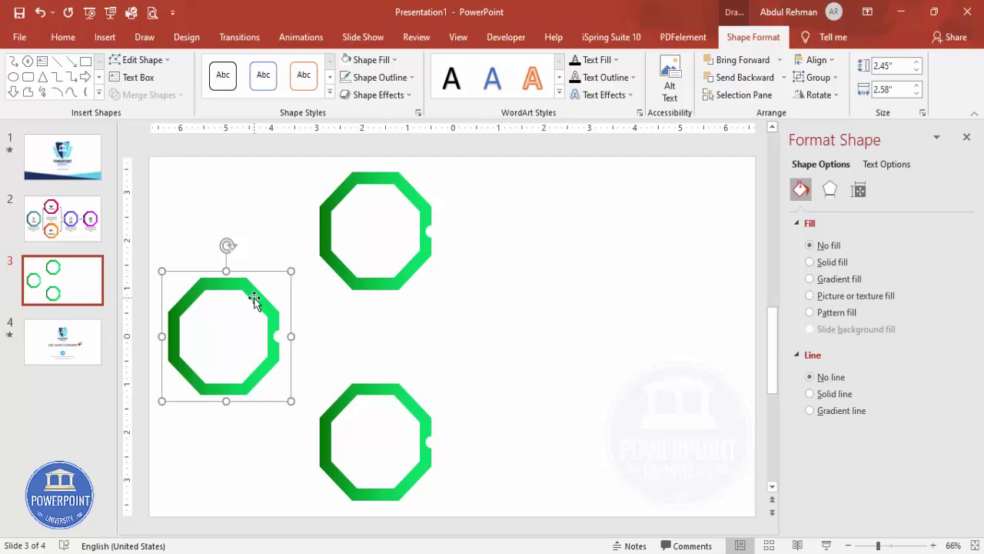
left_click_drag(254, 299, 715, 315)
left_click(569, 437)
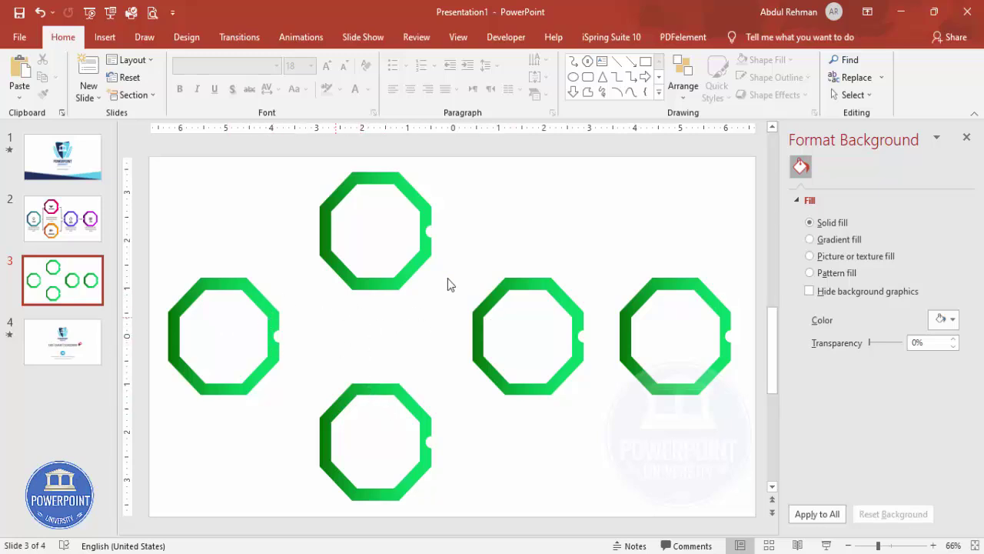
Select the left, top, bottom and middle-right rings together
left_click(243, 287)
left_click(395, 197, "shift")
left_click(385, 408, "shift")
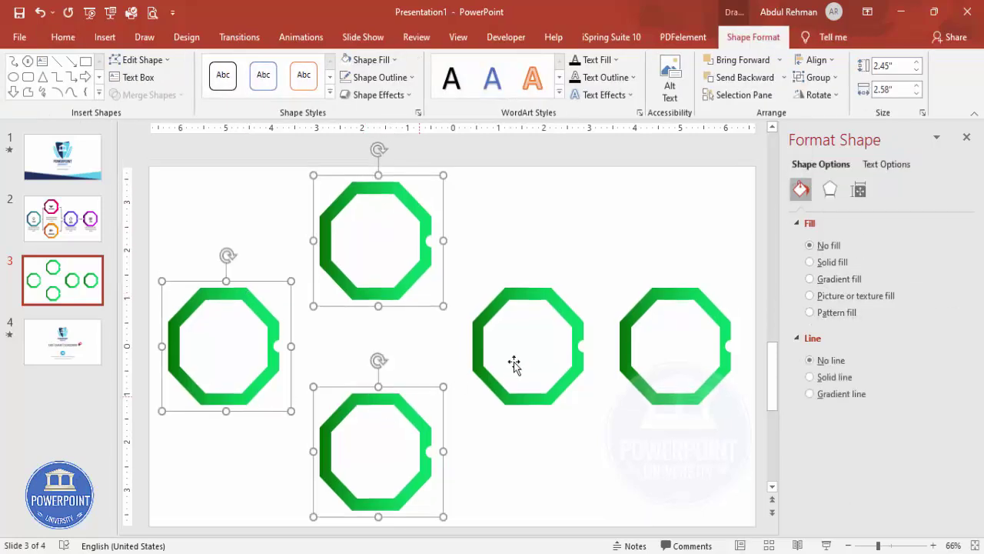
left_click(535, 296, "shift")
Add the far-right ring to the selection and apply a shortcut-menu command to all rings
left_click(670, 300, "shift")
right_click(669, 297)
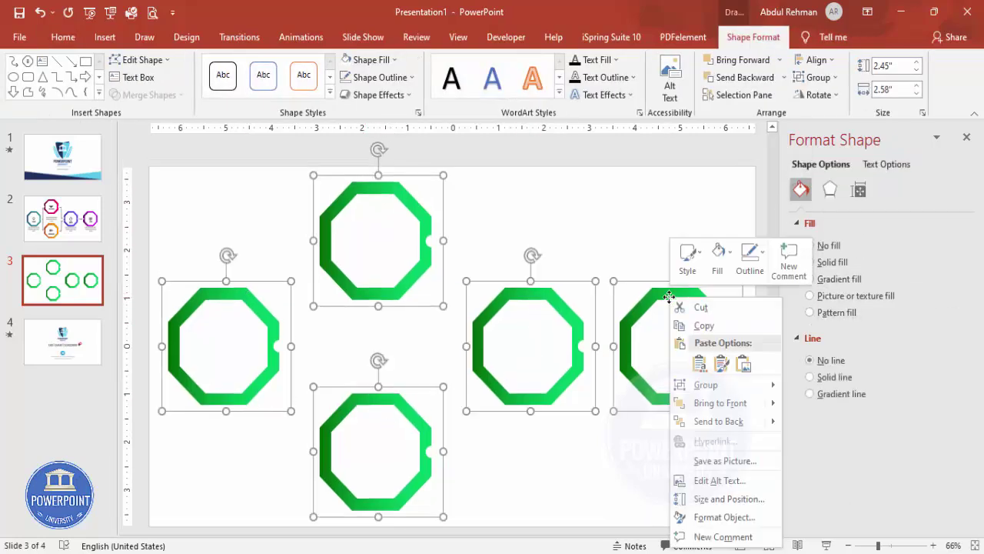
left_click(801, 423)
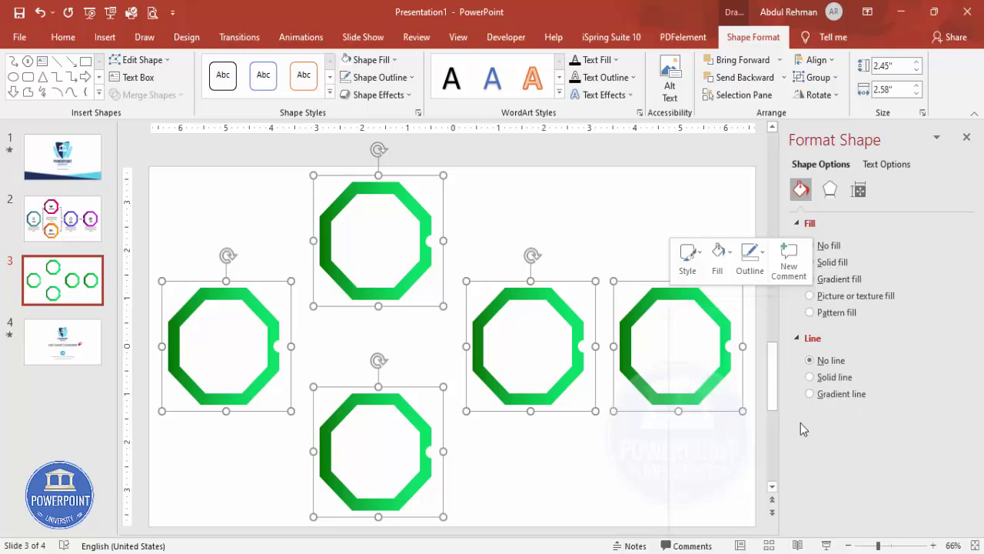
left_click(540, 216)
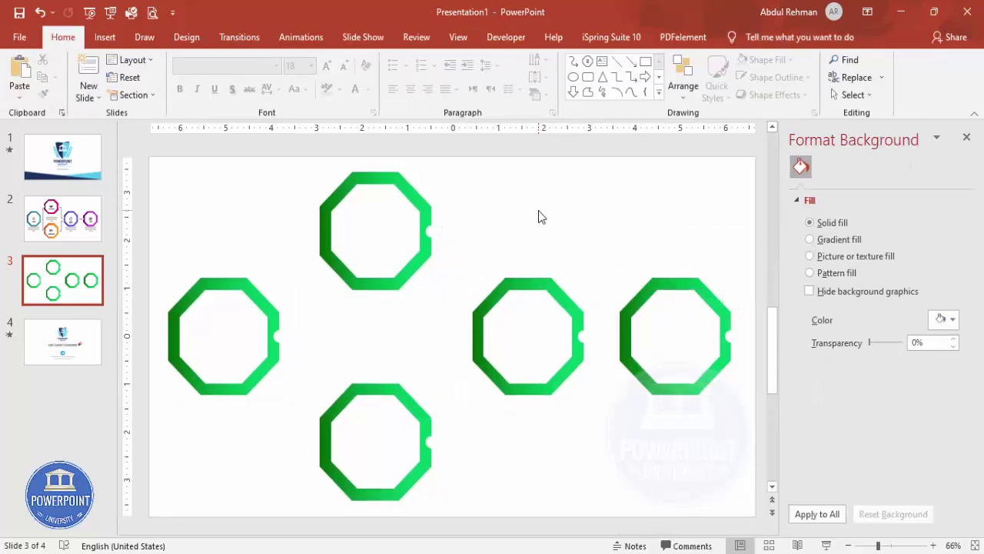
Copy the top and bottom rings' notch circles to their left edges
left_click(431, 233)
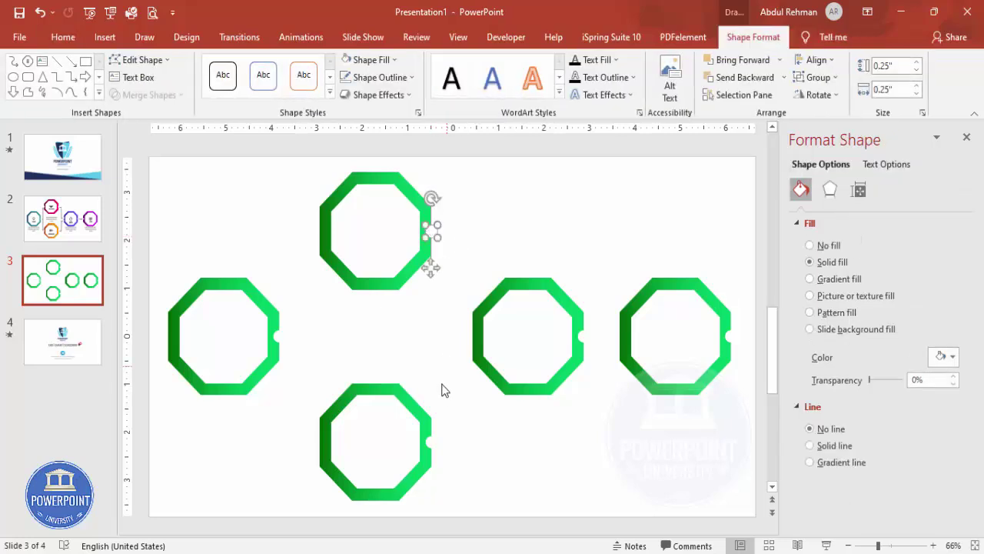
left_click(429, 446, "shift")
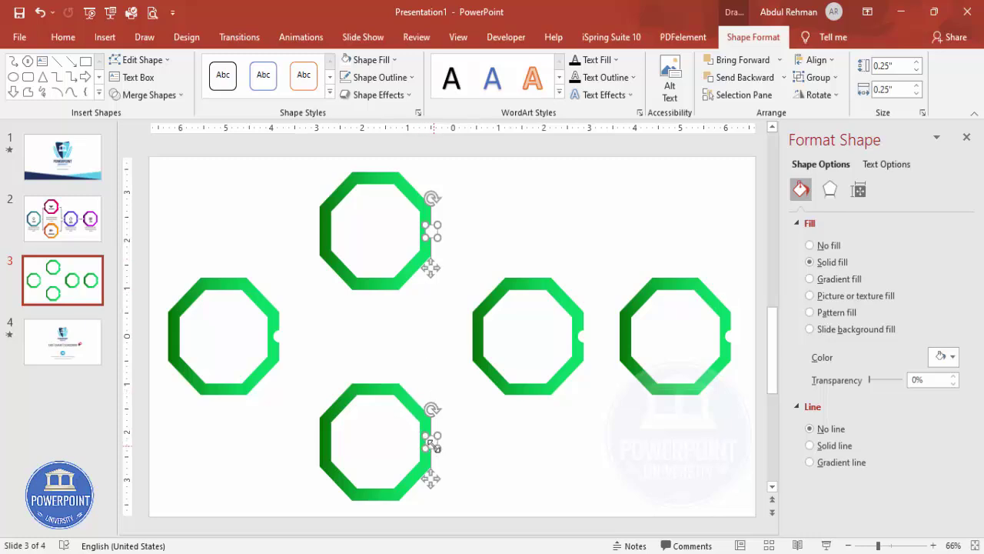
left_click_drag(432, 445, 323, 449)
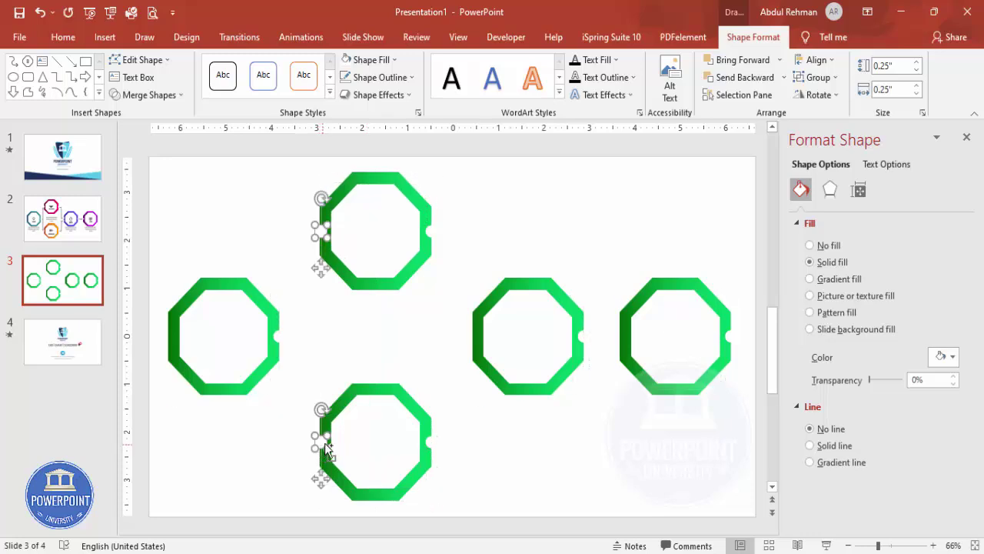
left_click(473, 261)
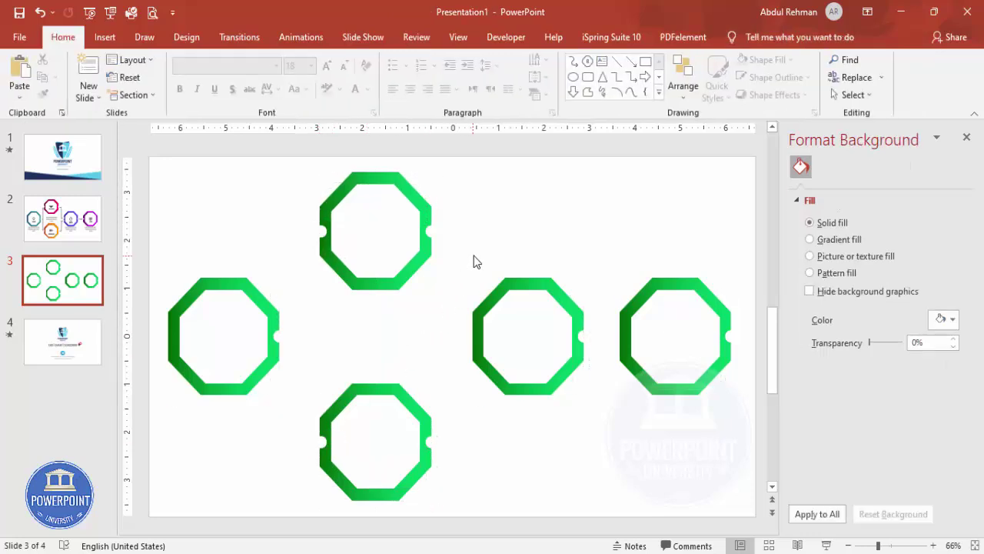
Copy both right-hand rings' notch circles to their left edges, then delete the far-right ring's right-edge notch
left_click(582, 336)
left_click(728, 338, "shift")
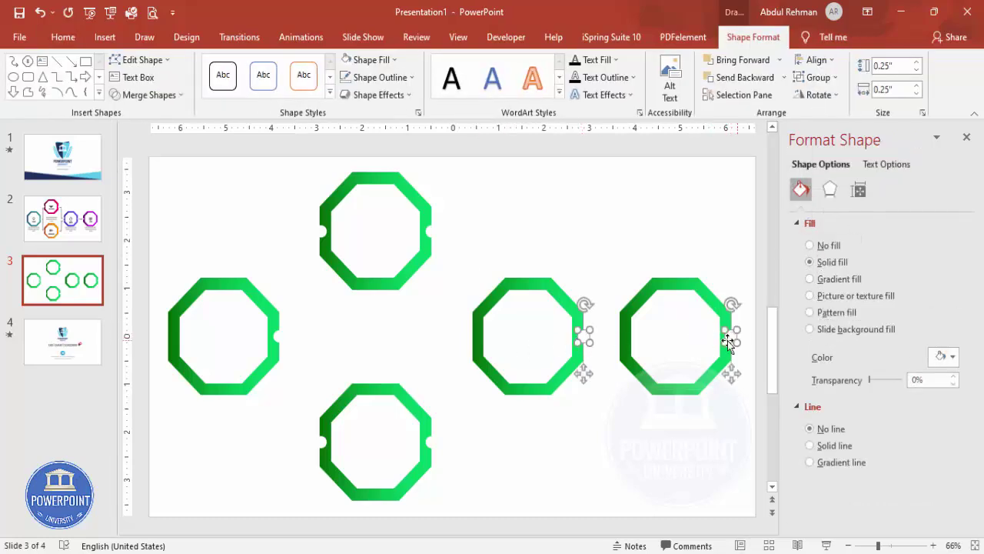
left_click_drag(586, 343, 477, 342)
left_click(597, 222)
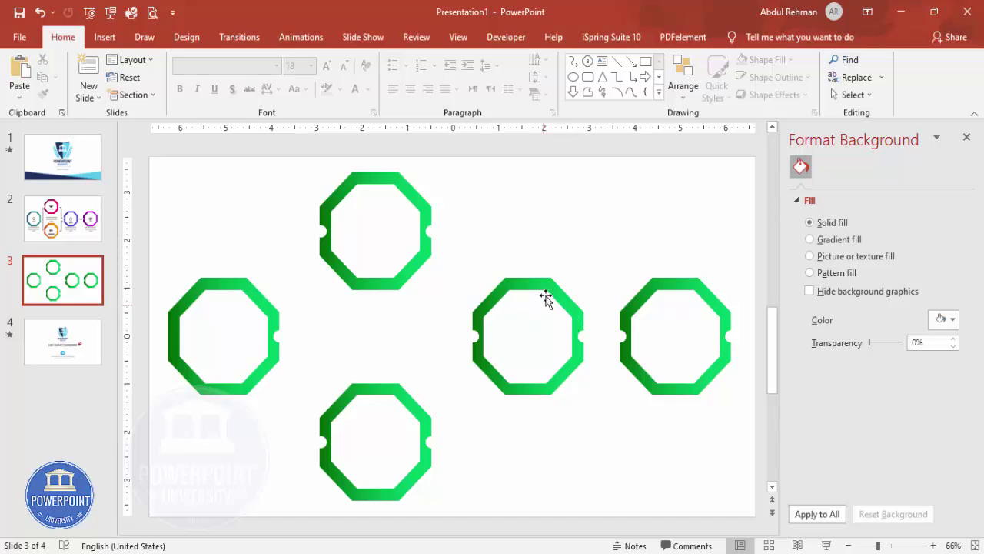
left_click(731, 332)
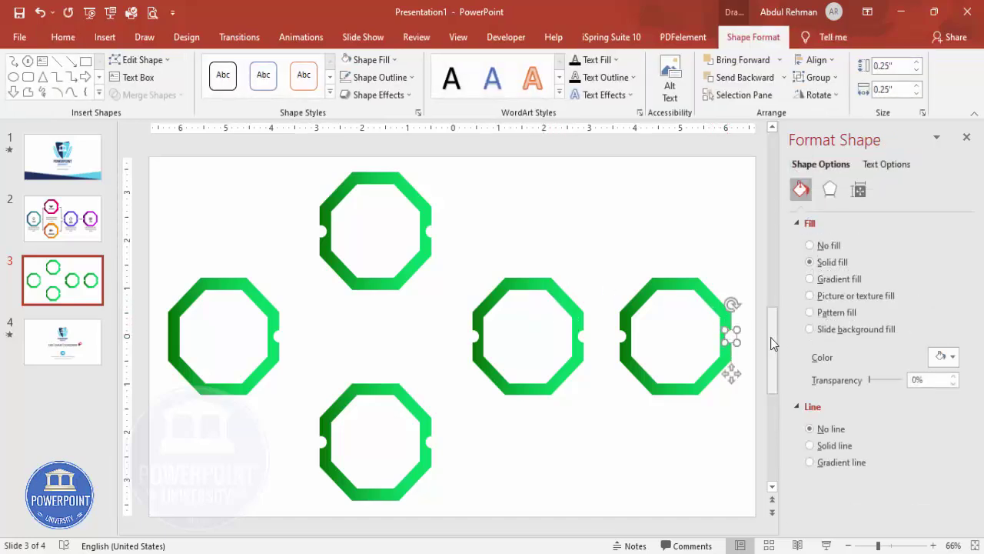
key("Delete")
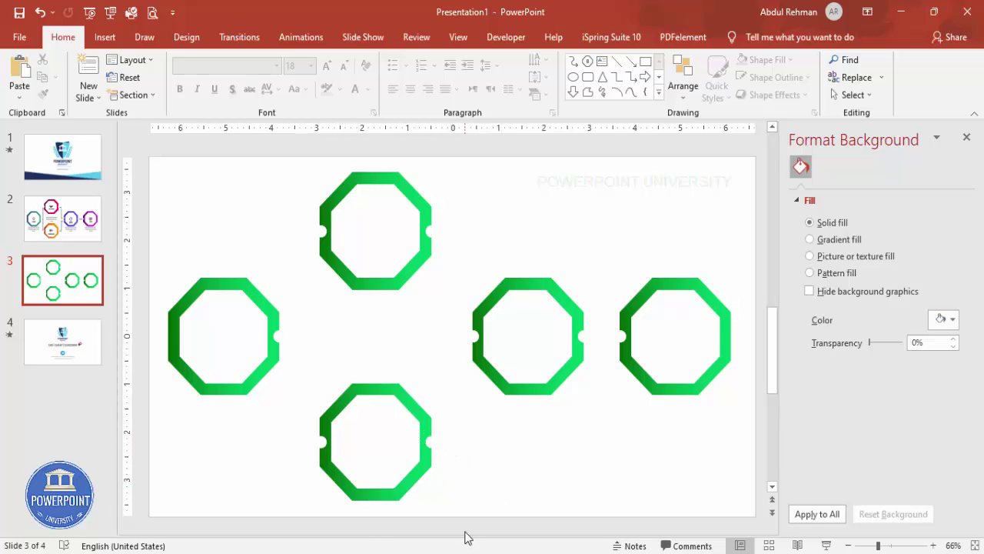
Recolor both gradient stops of the bottom ring to purple
left_click(384, 396)
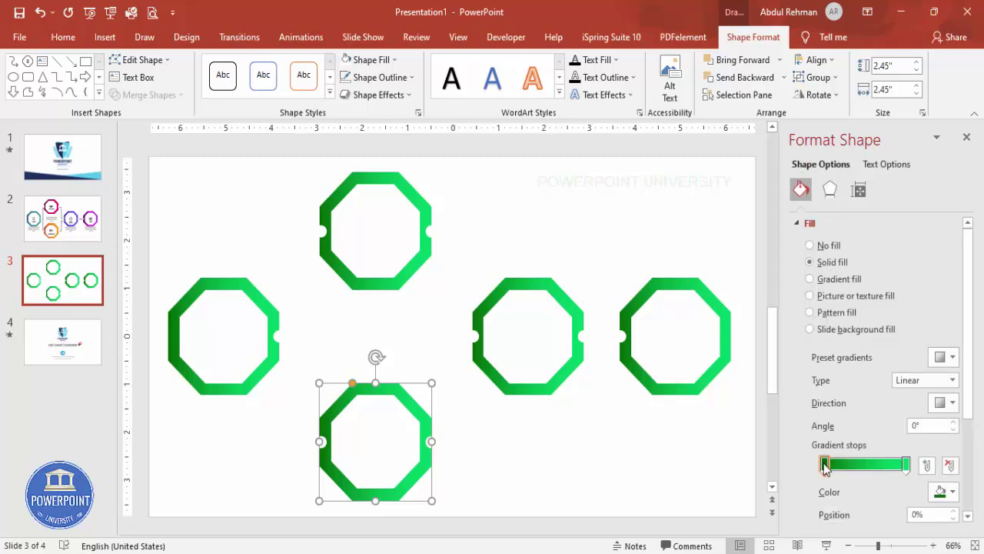
left_click(940, 492)
left_click(901, 457)
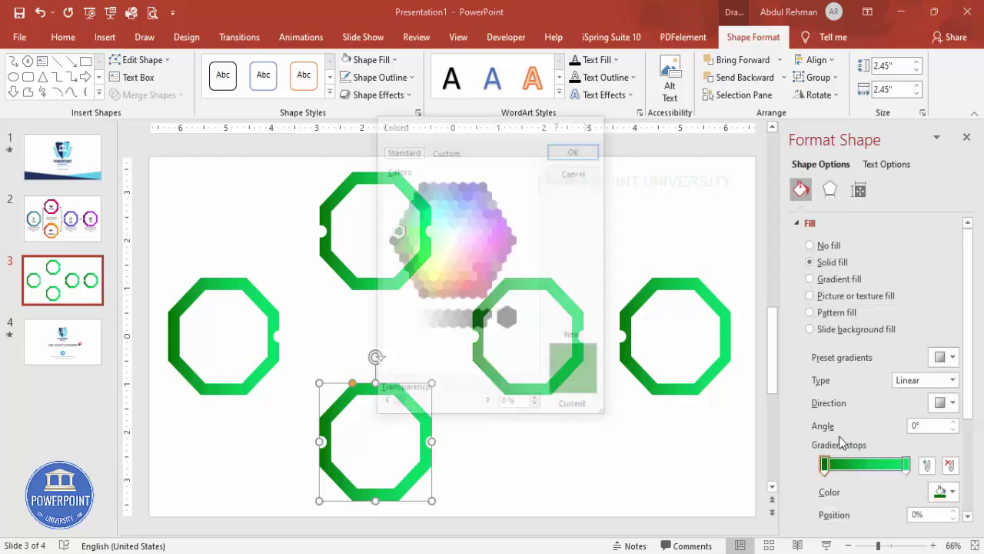
left_click(514, 242)
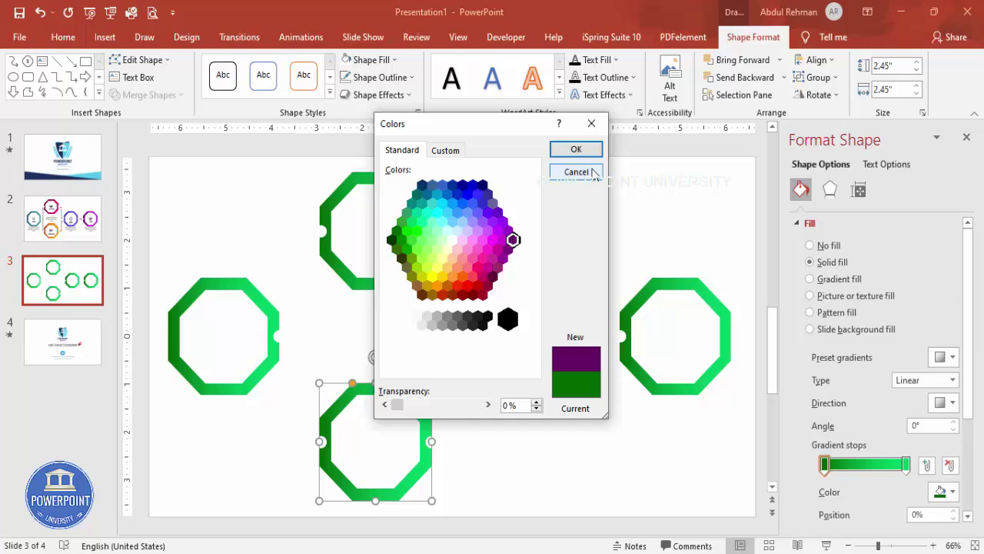
left_click(576, 149)
left_click(905, 463)
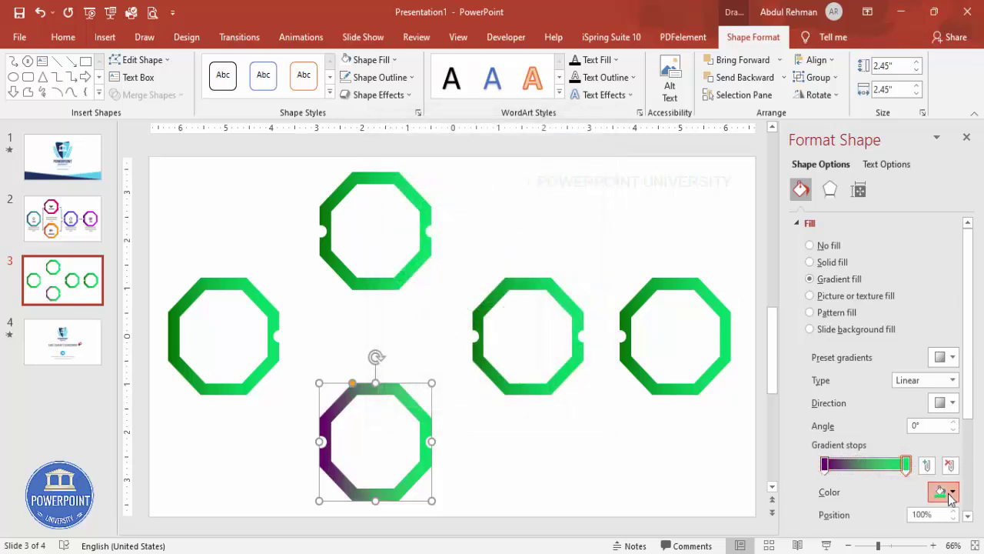
left_click(952, 491)
left_click(838, 457)
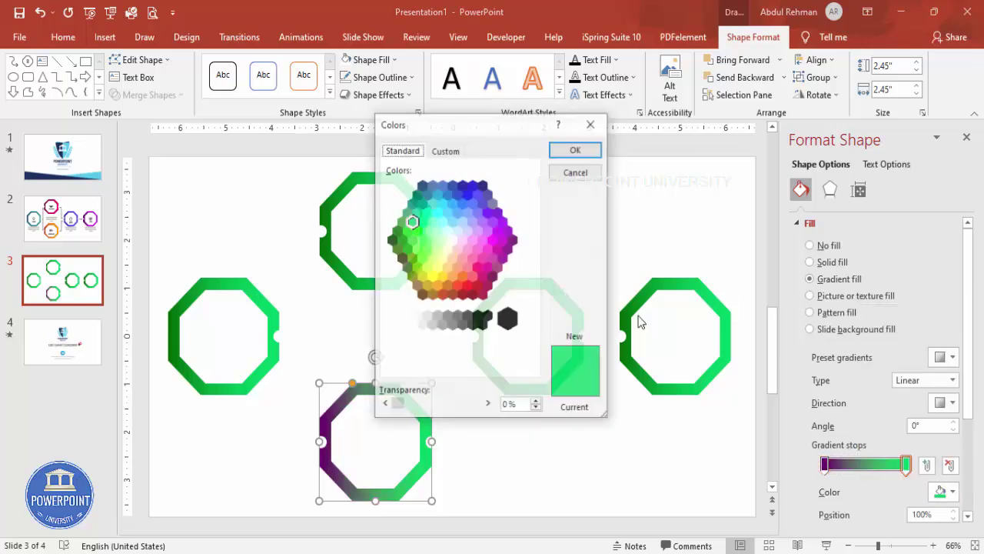
left_click(507, 244)
left_click(576, 149)
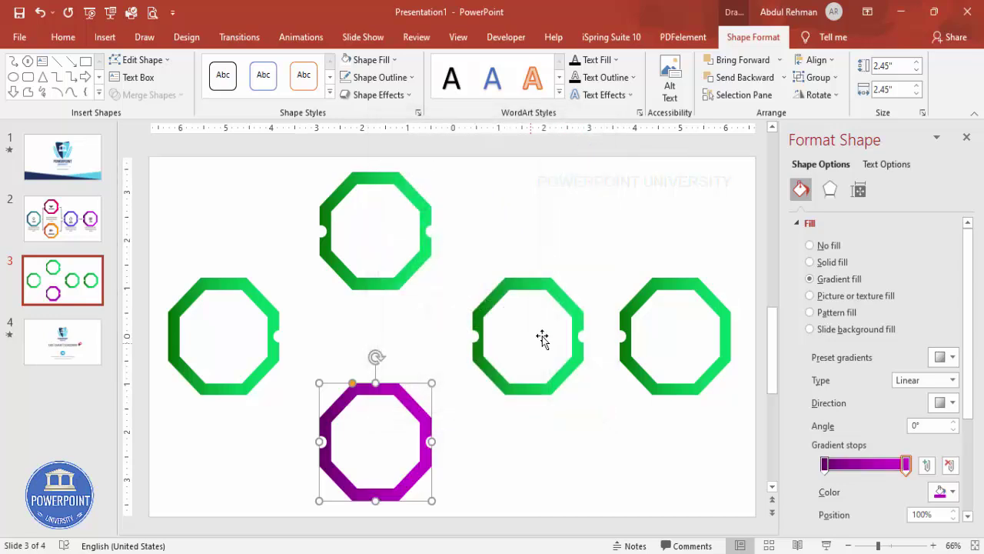
Recolor the top ring's gradient from navy to a bright blue
left_click(406, 186)
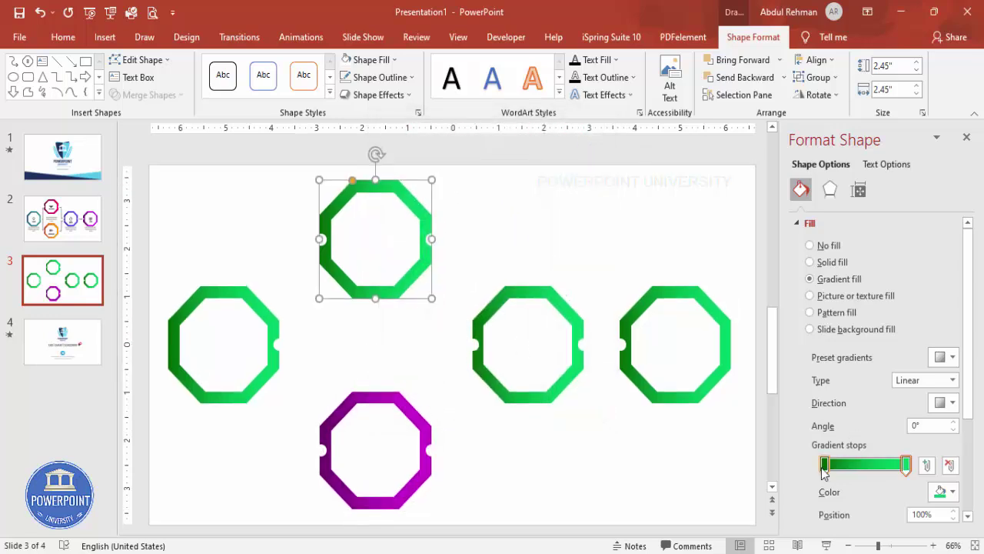
left_click(825, 465)
left_click(943, 492)
left_click(846, 455)
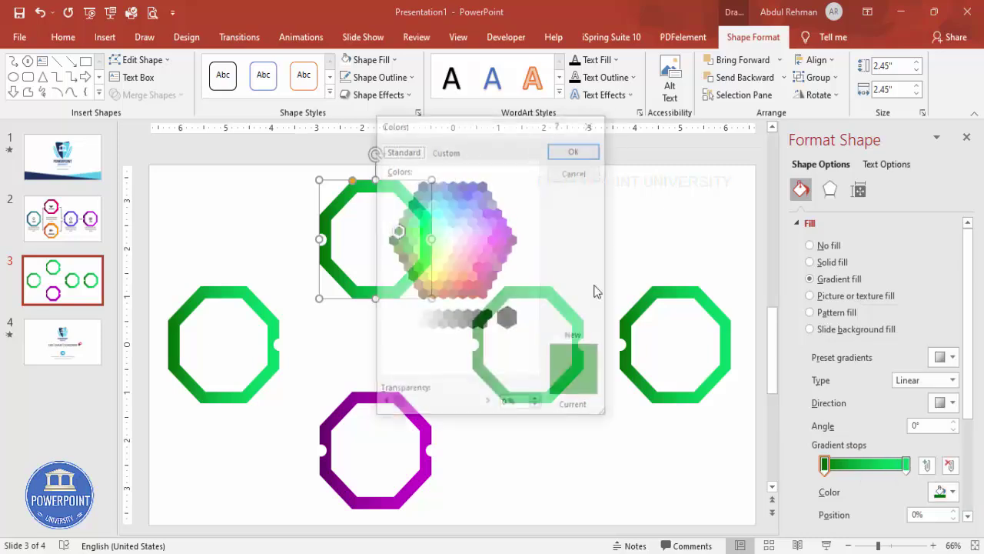
left_click(483, 186)
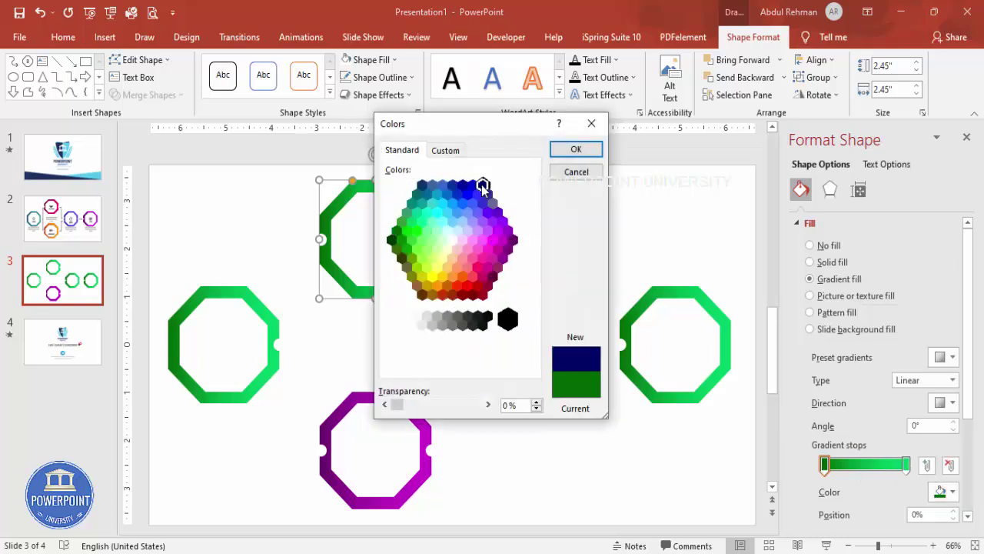
left_click(579, 150)
left_click(905, 463)
left_click(942, 492)
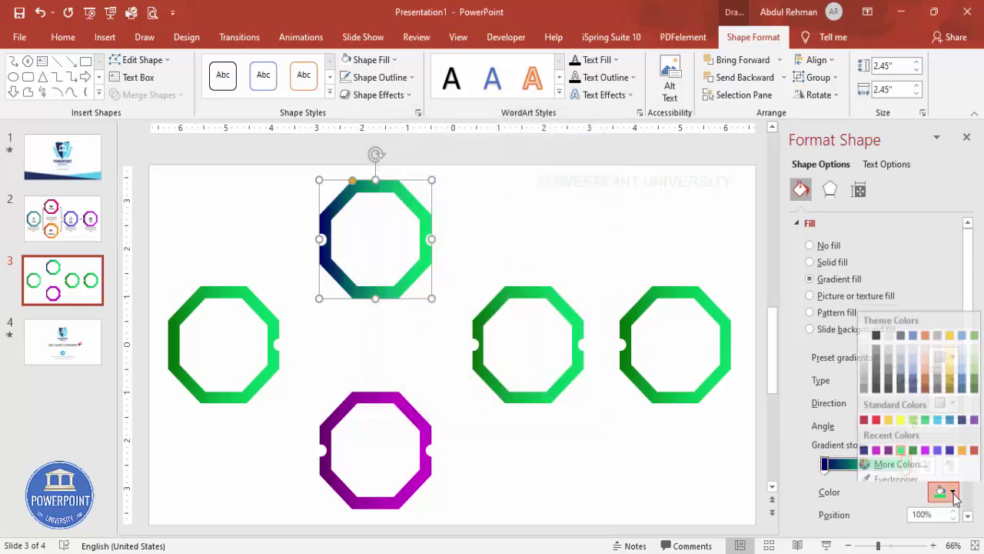
left_click(844, 460)
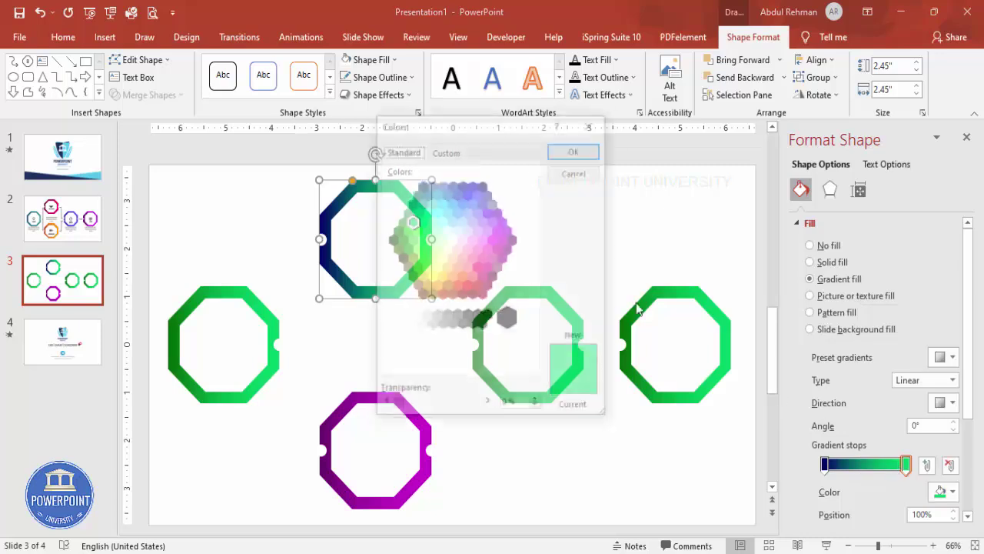
left_click(469, 194)
left_click(478, 193)
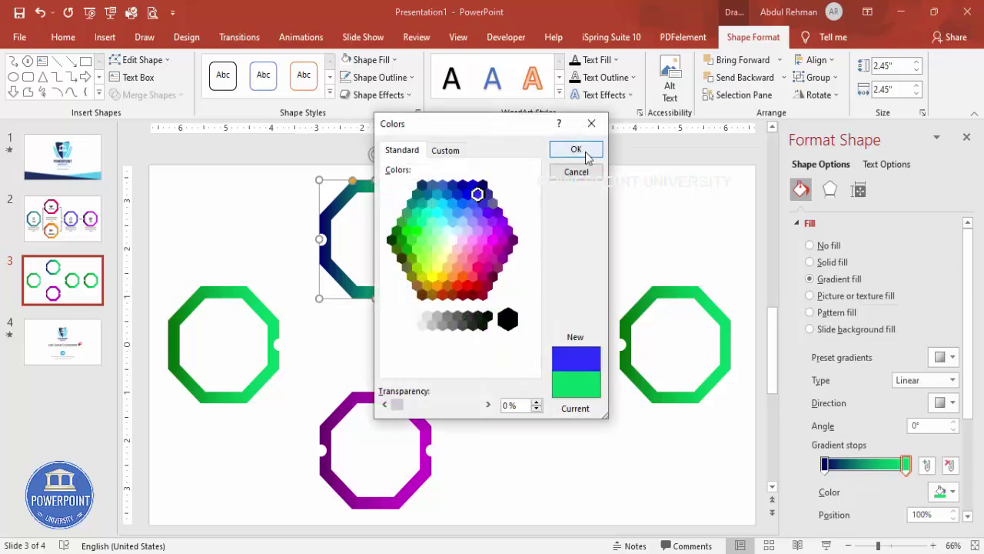
left_click(577, 151)
left_click(537, 289)
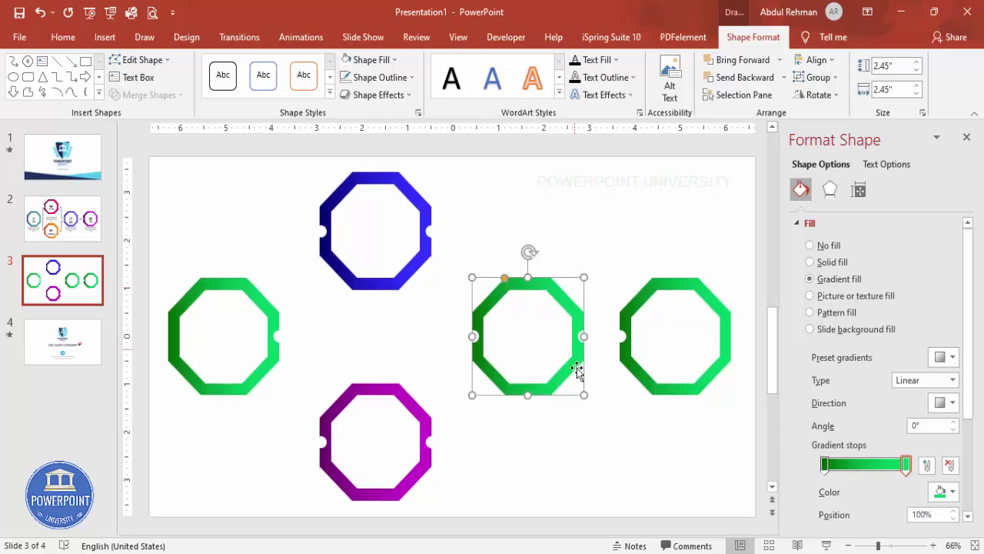
Set the middle-right ring's gradient stops to red-orange and orange
left_click(824, 465)
left_click(943, 491)
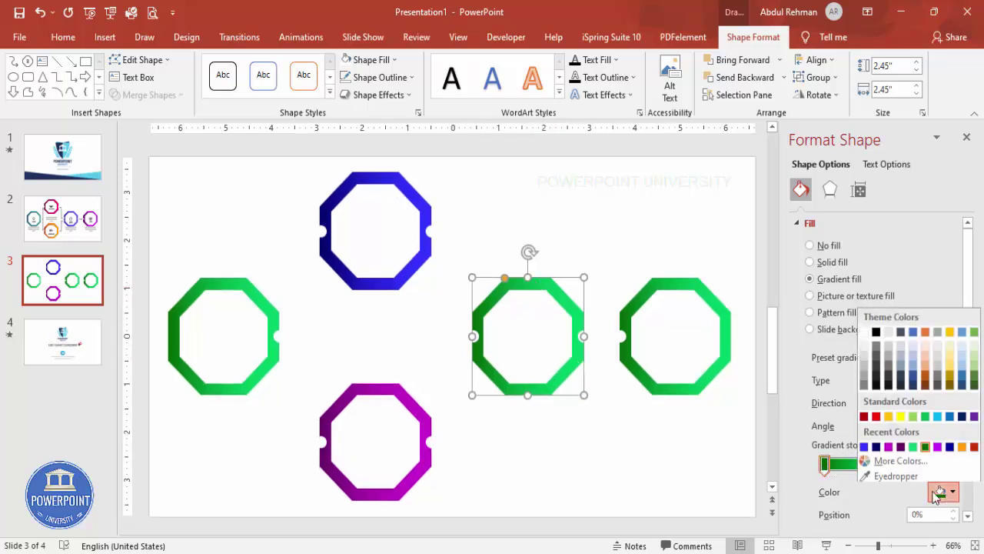
left_click(857, 459)
left_click(446, 296)
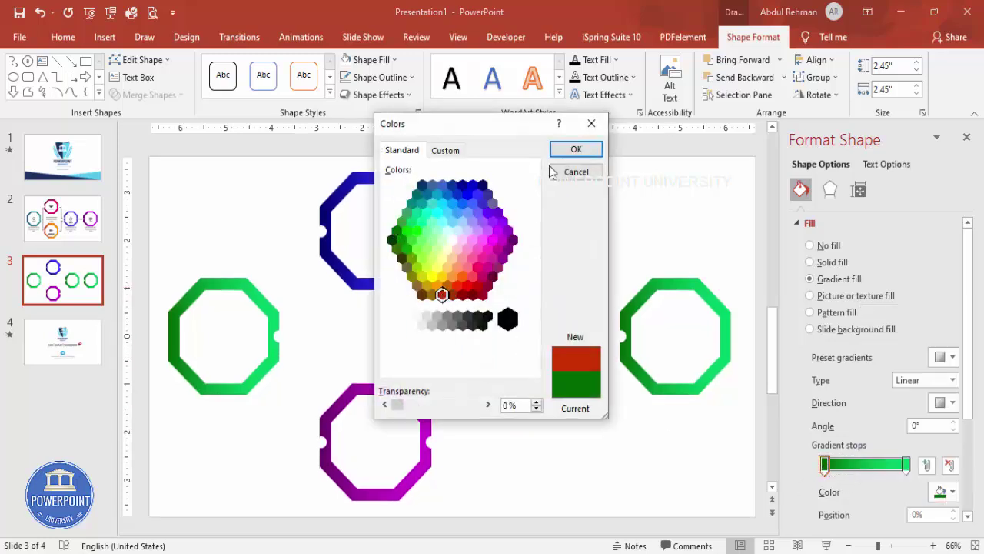
left_click(576, 149)
left_click(905, 464)
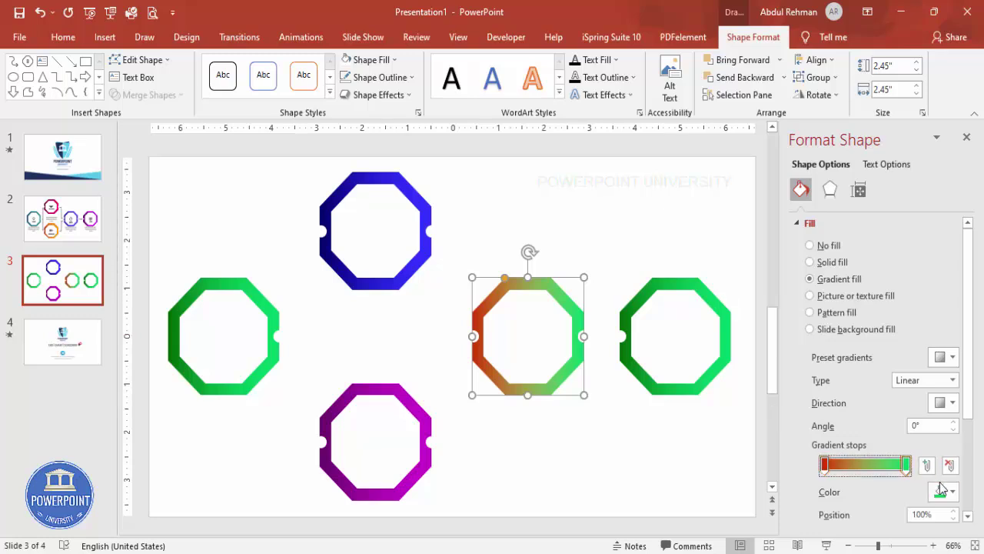
left_click(943, 491)
left_click(853, 458)
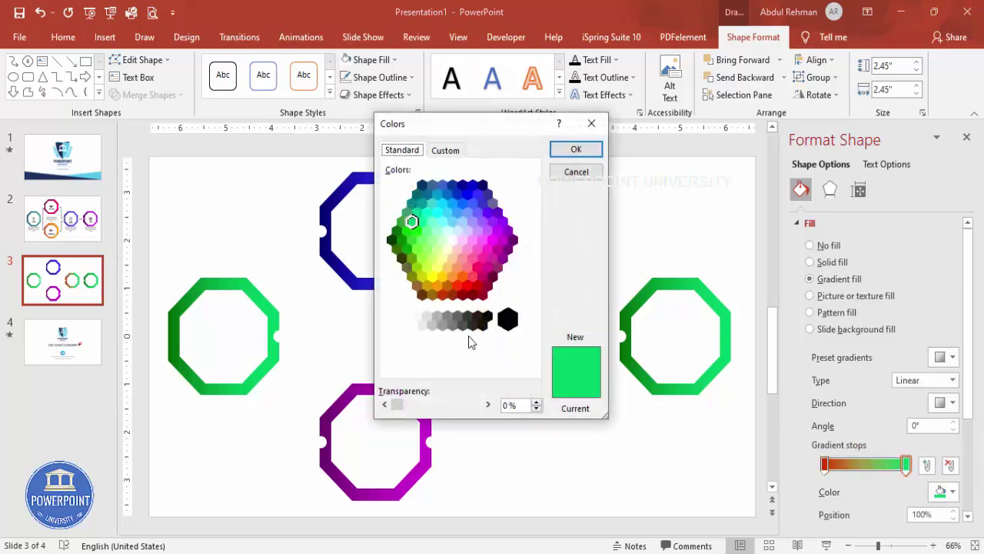
left_click(437, 285)
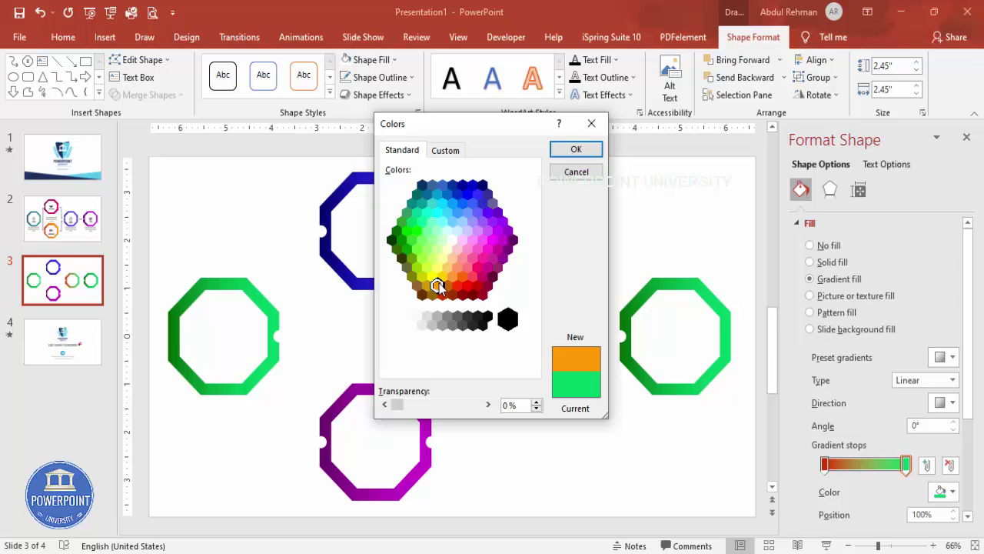
left_click(573, 149)
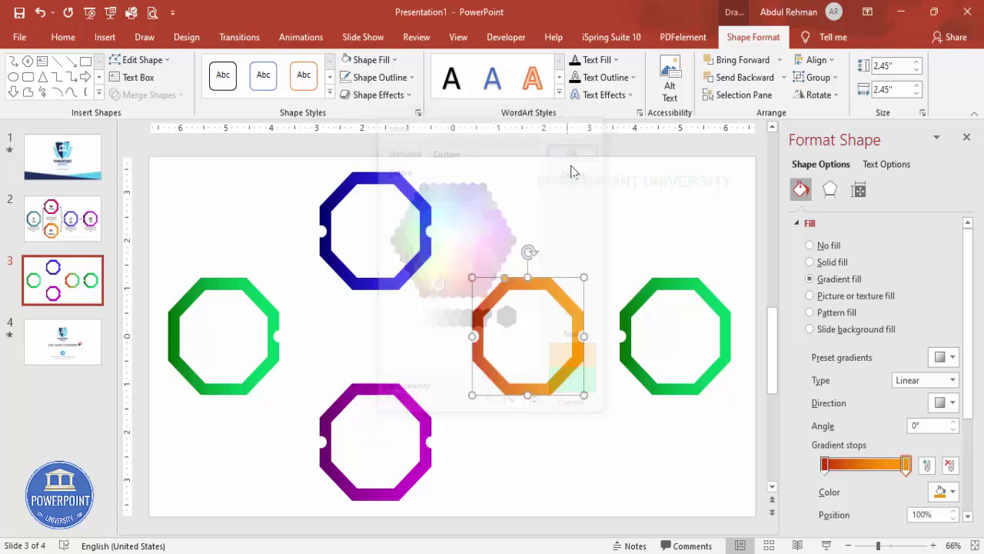
Set the far-right ring's gradient stops to magenta tones for a crimson-to-magenta gradient
left_click(679, 288)
left_click(824, 464)
left_click(943, 492)
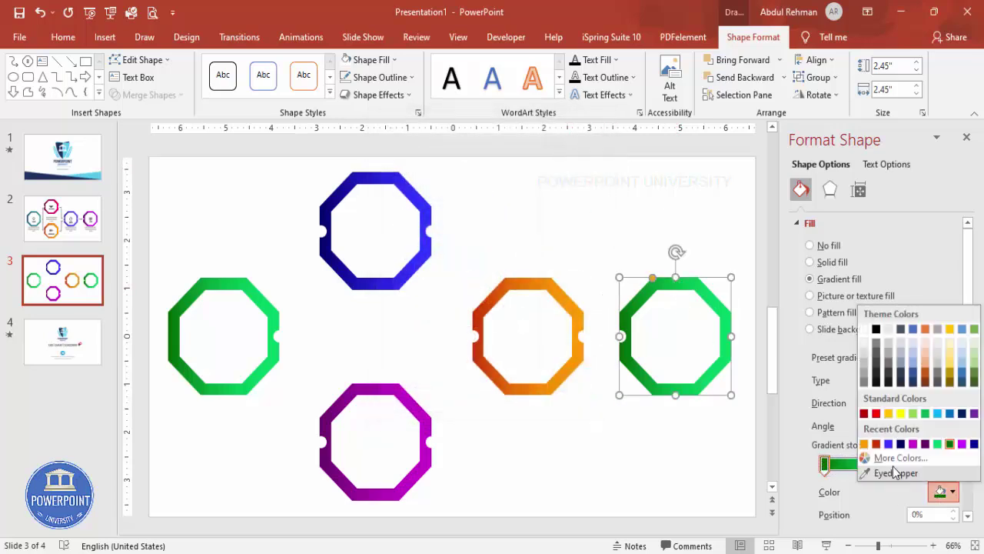
left_click(819, 459)
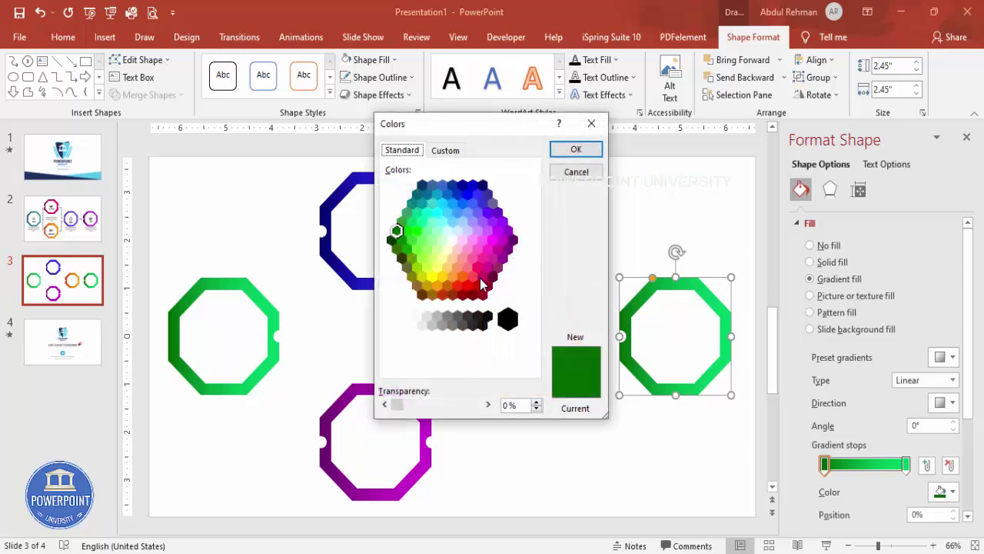
left_click(482, 277)
left_click(492, 276)
left_click(482, 276)
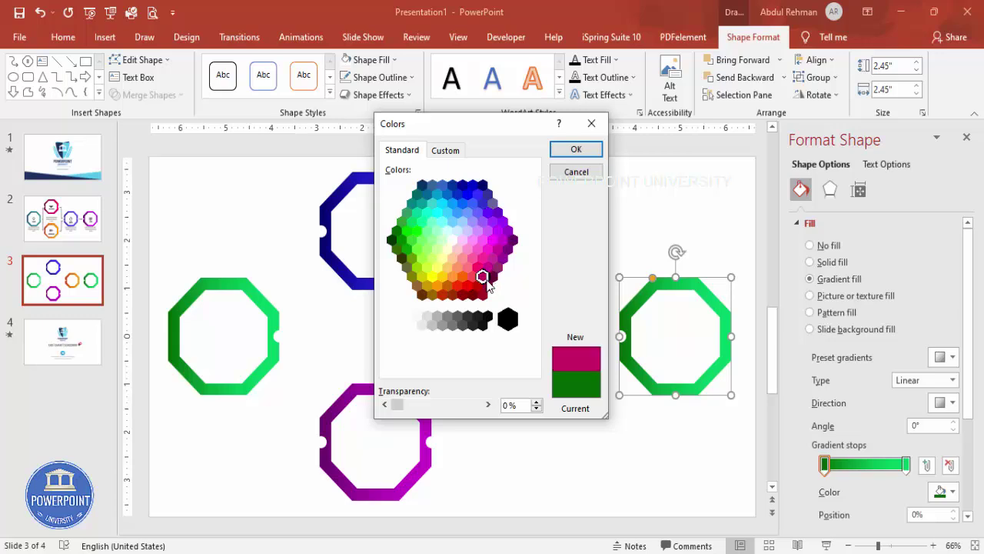
left_click(576, 149)
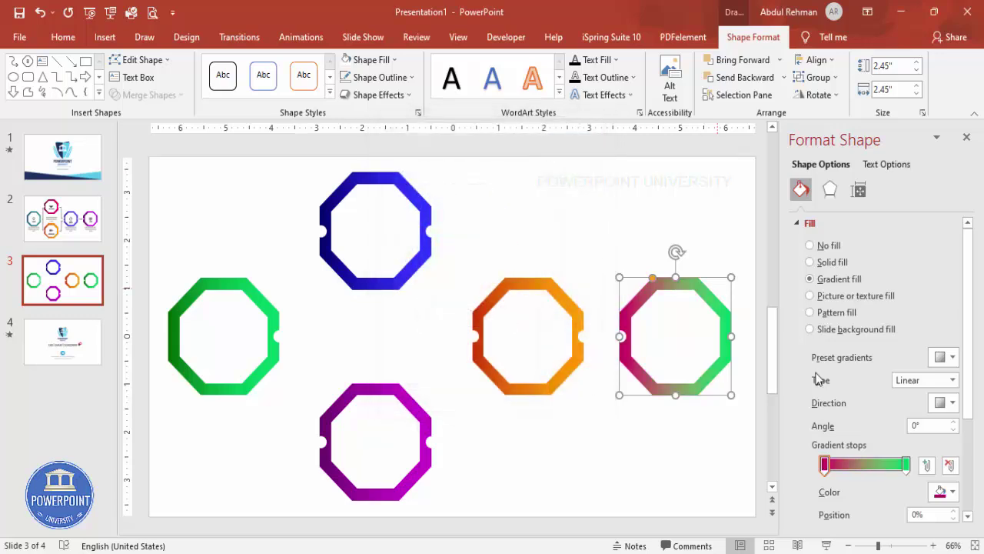
left_click(906, 465)
left_click(943, 491)
left_click(854, 455)
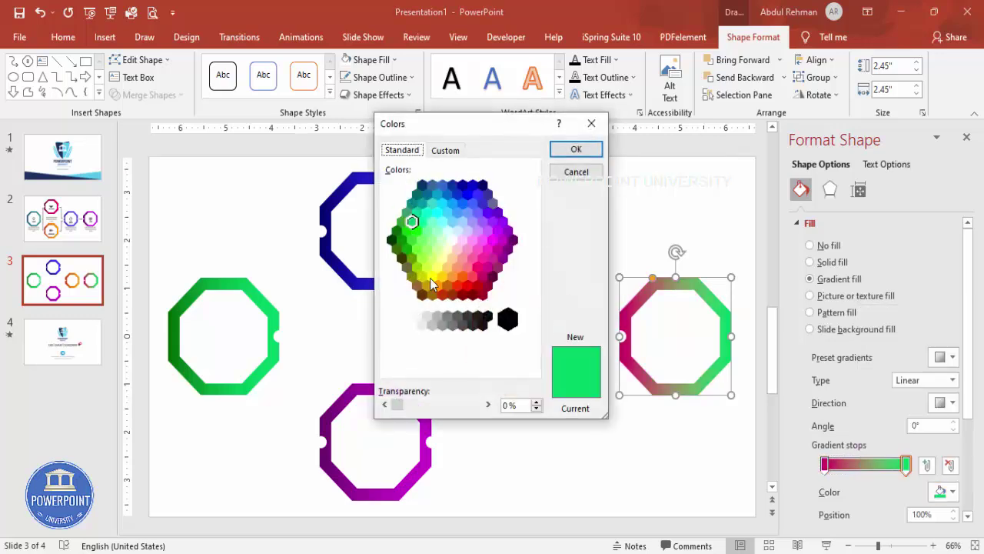
left_click(474, 269)
left_click(576, 149)
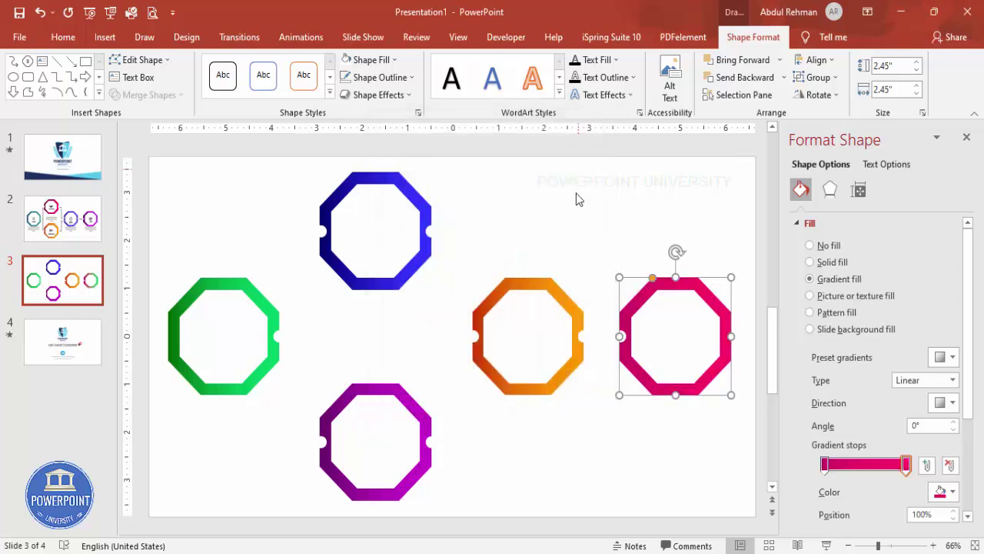
left_click(592, 216)
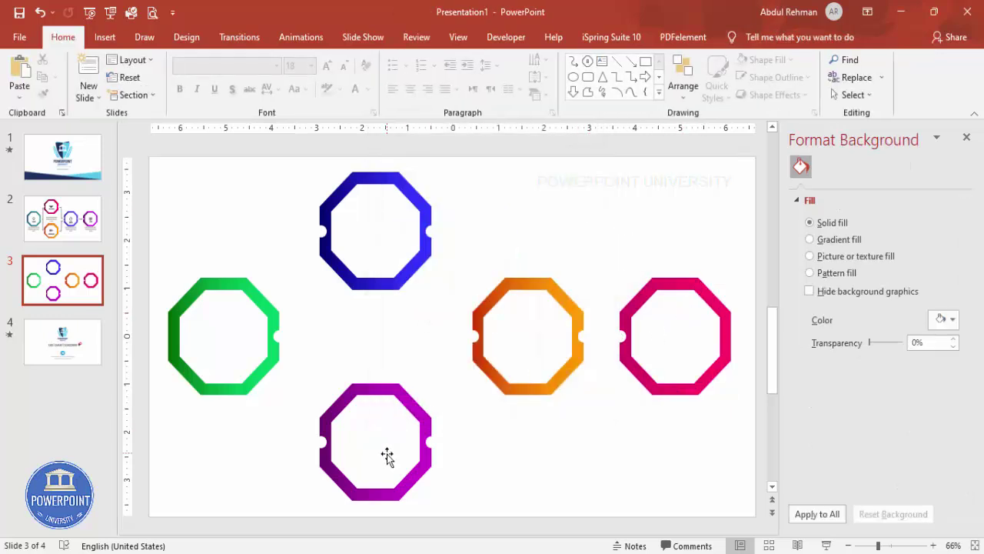